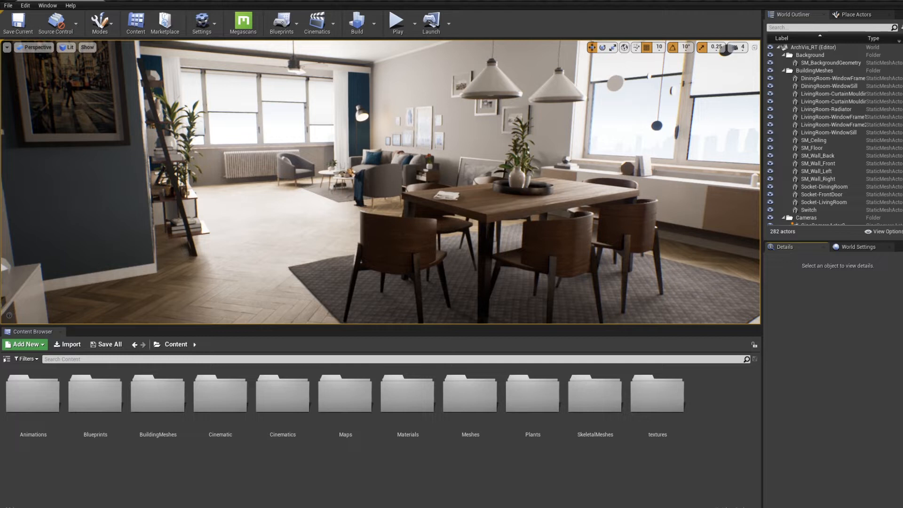
# Switch to the Registry Editor and check which new value types the GraphicsDrivers key offers, including DWORD (32-bit)
pyautogui.hotkey('alt', 'Tab')
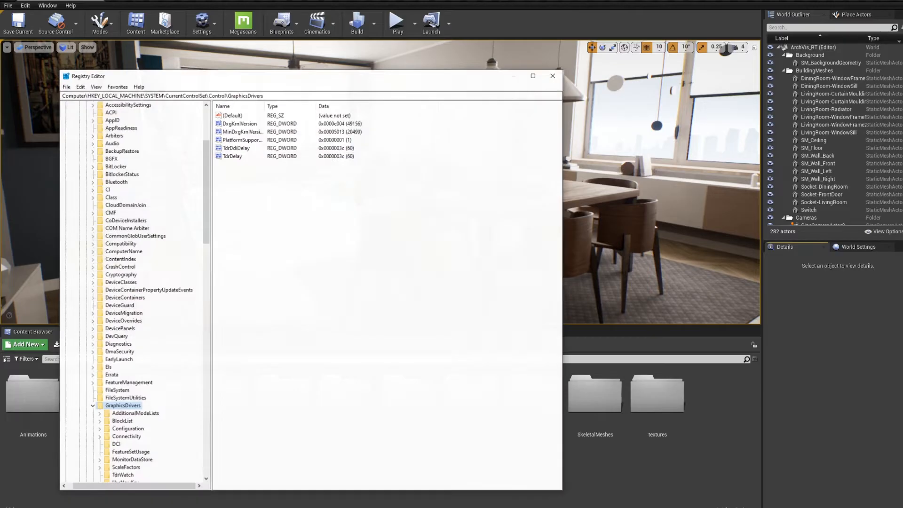
pyautogui.click(235, 154)
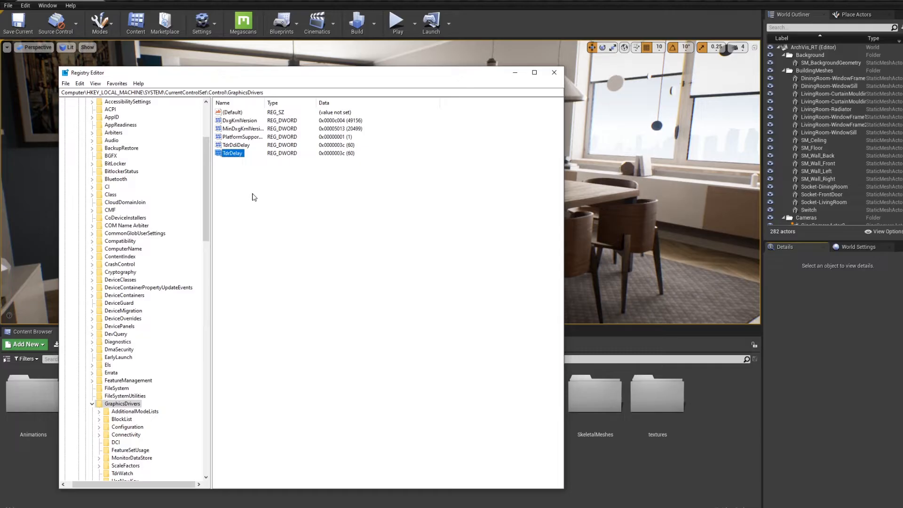
pyautogui.rightClick(244, 206)
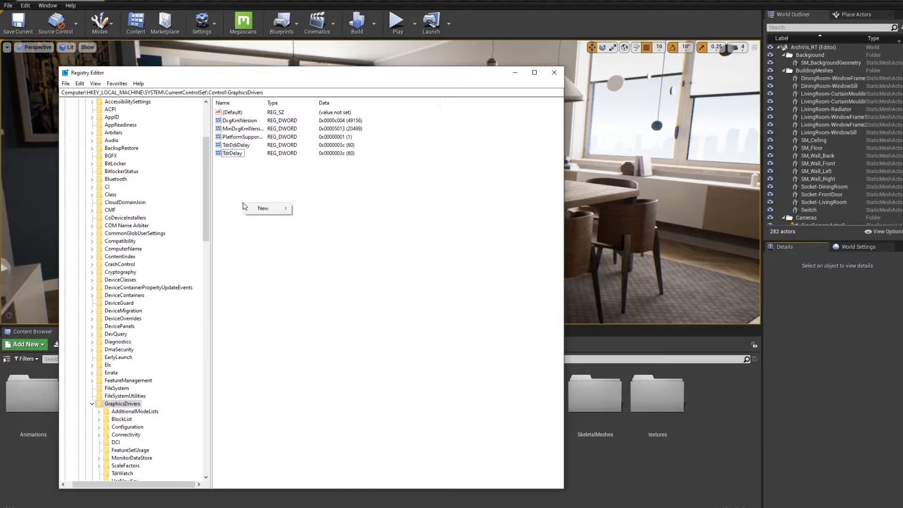
pyautogui.moveTo(262, 209)
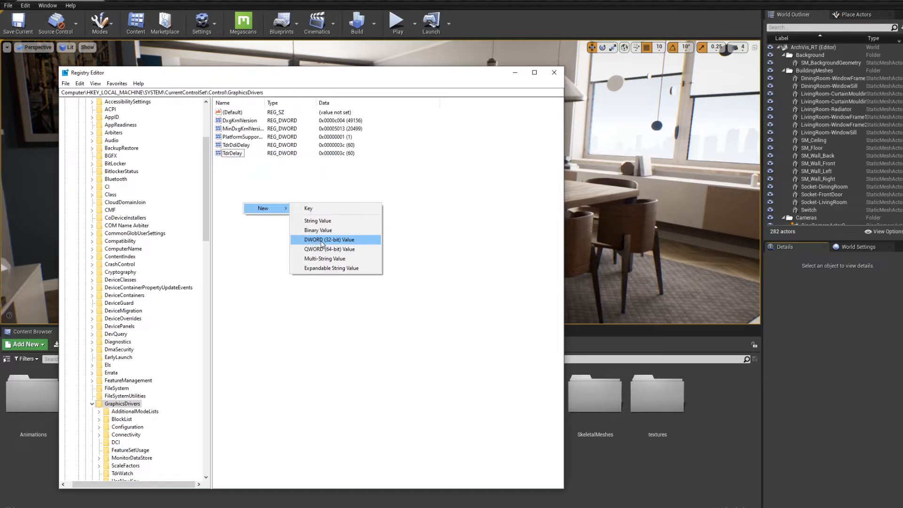
pyautogui.click(392, 187)
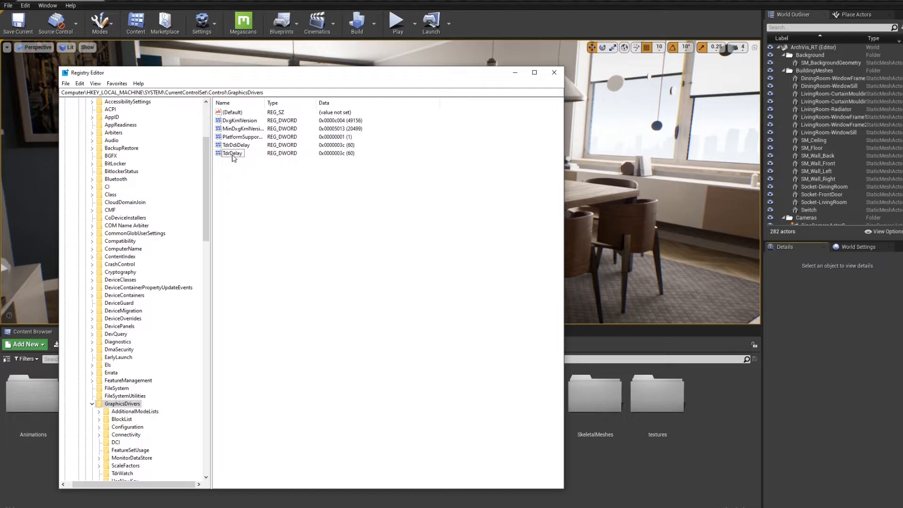
# Check the TdrDelay value data in decimal base and close its edit dialog
pyautogui.doubleClick(235, 153)
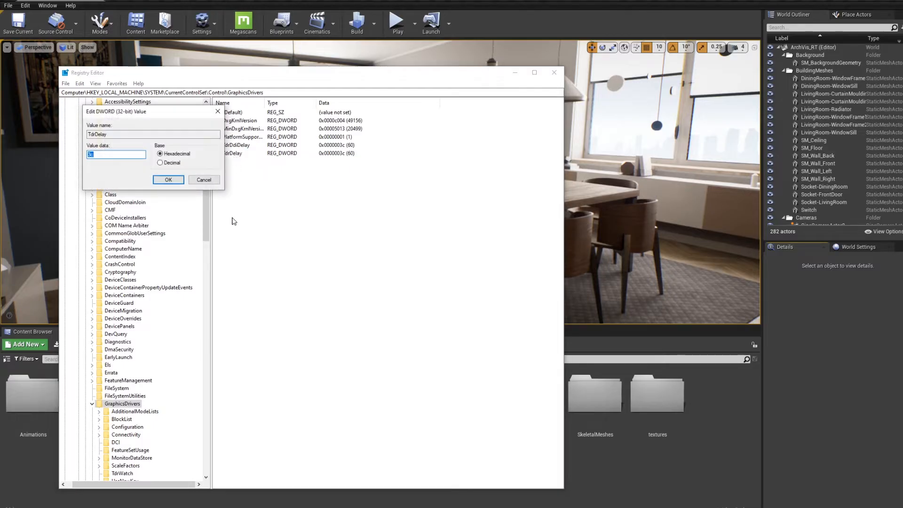
pyautogui.moveTo(178, 112); pyautogui.dragTo(441, 179)
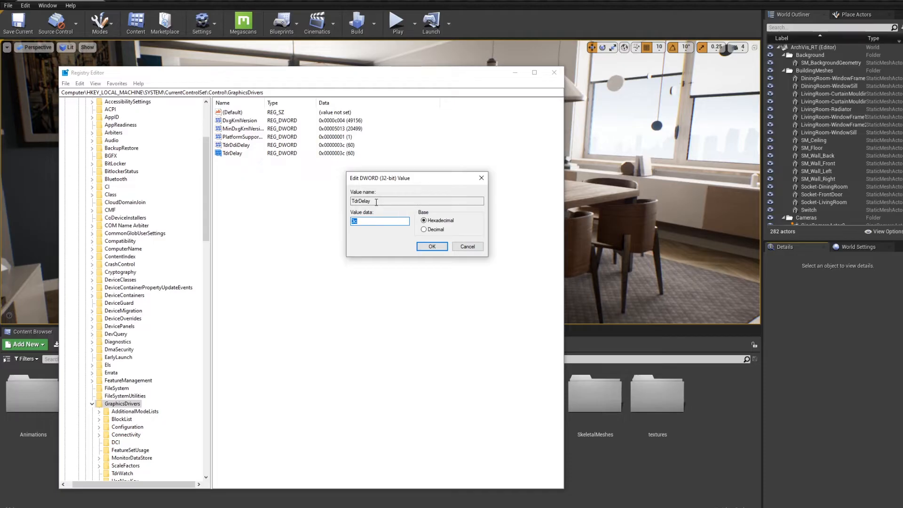
pyautogui.click(424, 229)
pyautogui.press('Return')
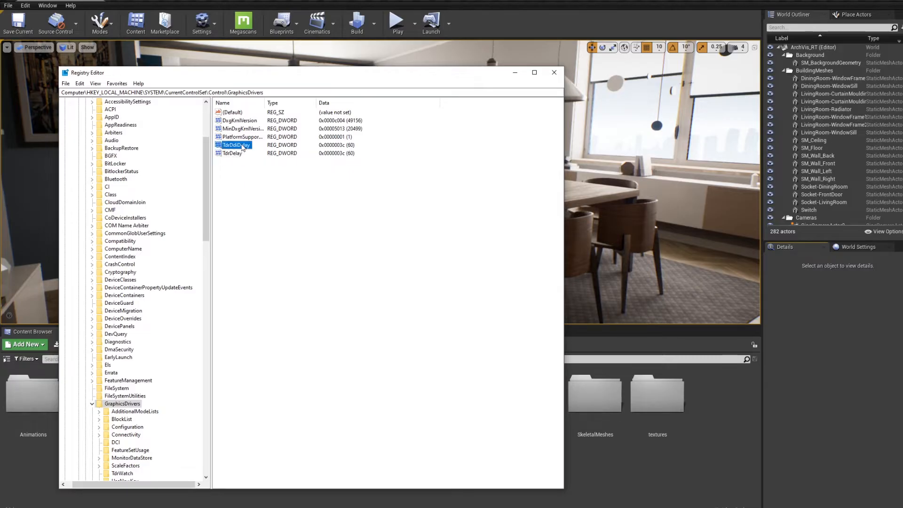
# Check the TdrDdiDelay value data in decimal base, discard the edit and close the Registry Editor
pyautogui.doubleClick(237, 145)
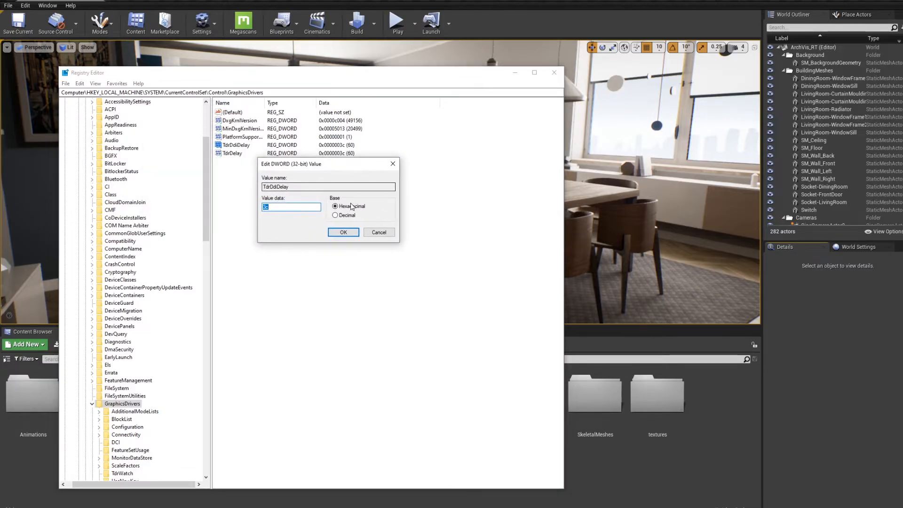
pyautogui.click(347, 215)
pyautogui.click(366, 234)
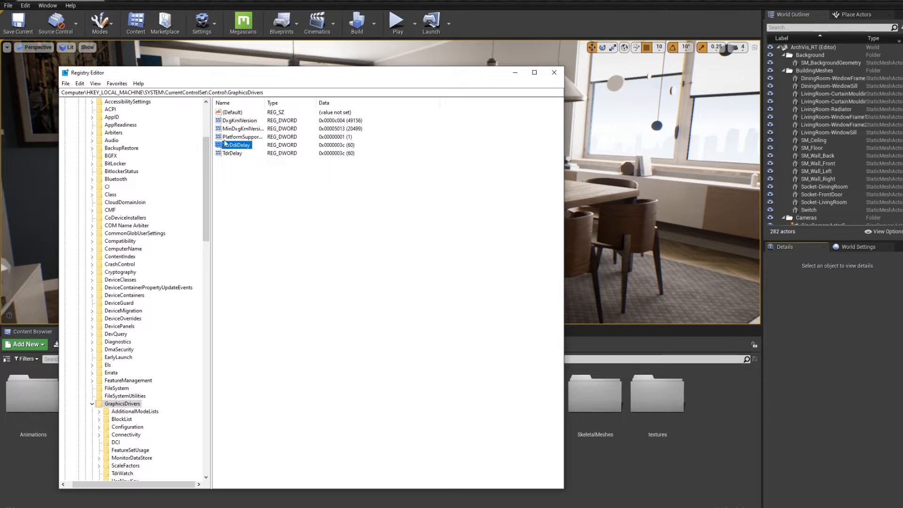
pyautogui.click(554, 72)
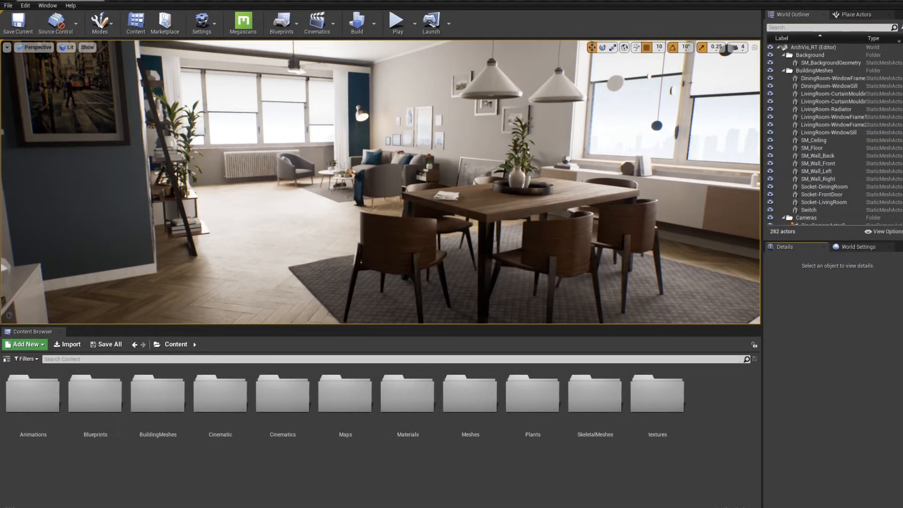
# Switch to the Epic Games Launcher and find the ArchViz Interior sample among the Engine Feature Samples
pyautogui.hotkey('alt', 'Tab')
pyautogui.scroll(2, 436, 303)
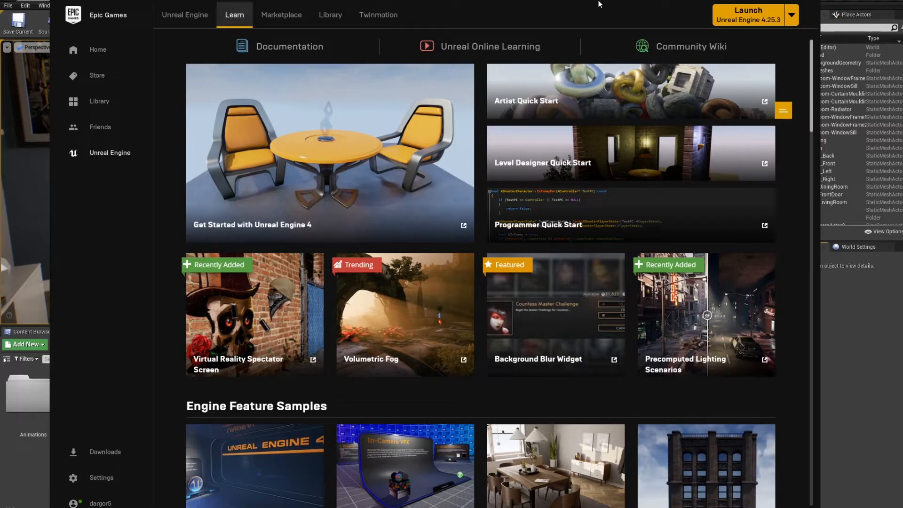
pyautogui.scroll(-2, 578, 151)
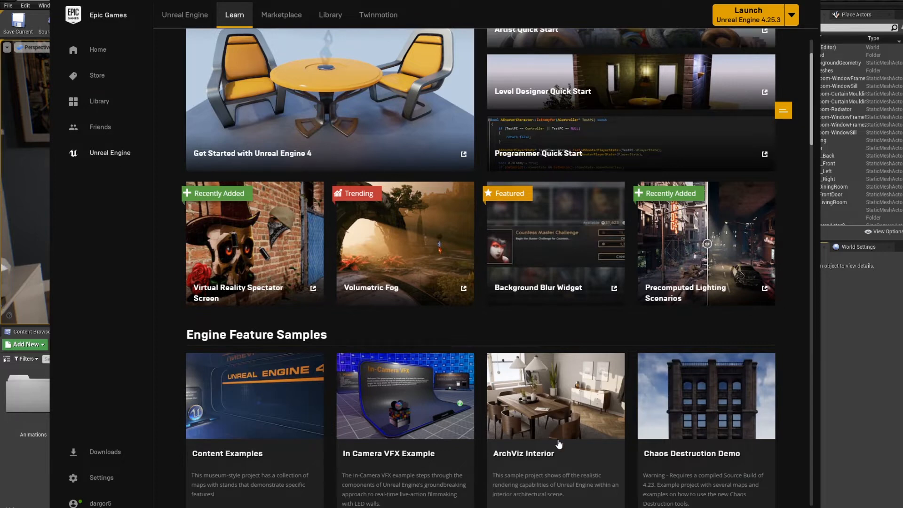
pyautogui.scroll(-1, 565, 419)
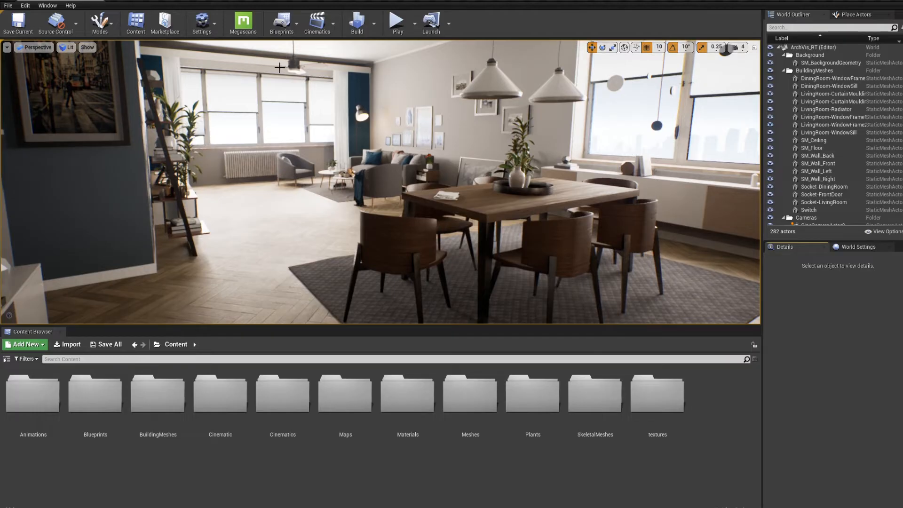
# Open the archviz_cine_MASTER sequence and scrub its first shot through the shot camera, leaving the playhead at frame 45
pyautogui.click(334, 24)
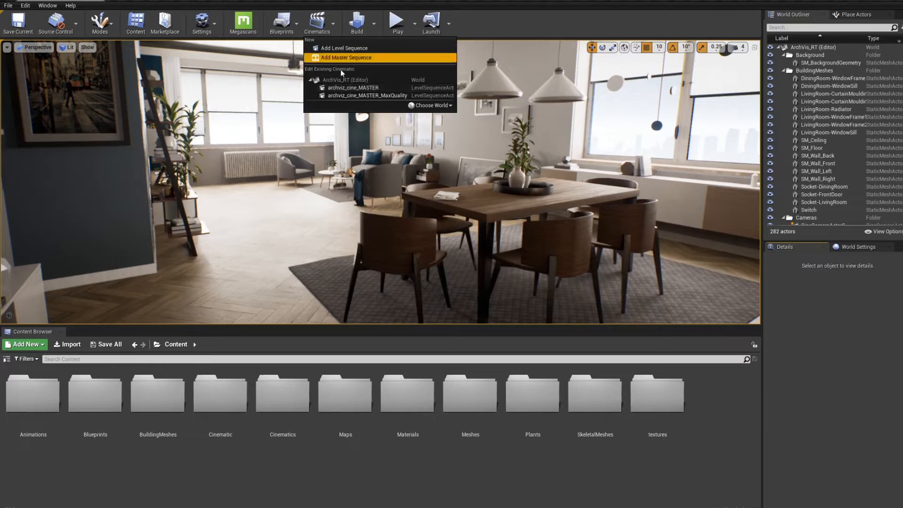
pyautogui.click(358, 88)
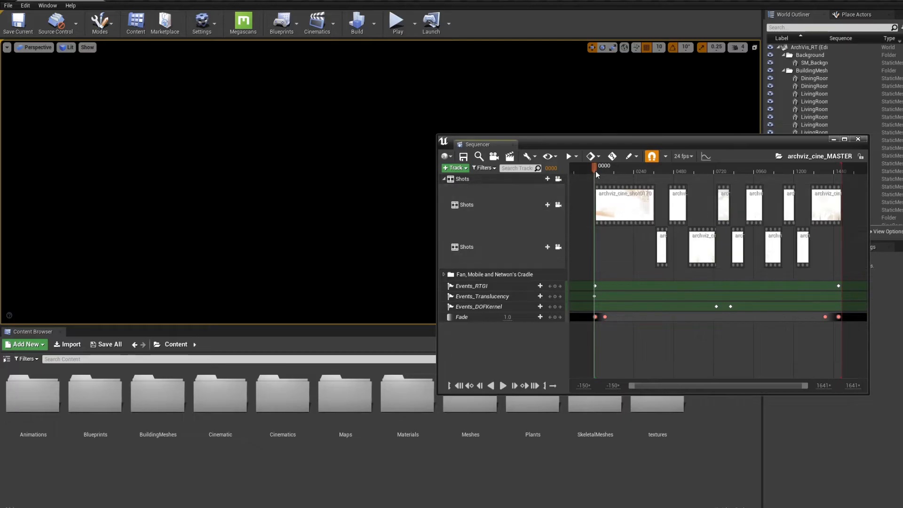
pyautogui.moveTo(601, 169)
pyautogui.mouseDown()
pyautogui.moveTo(632, 180)
pyautogui.moveTo(597, 180)
pyautogui.mouseUp()
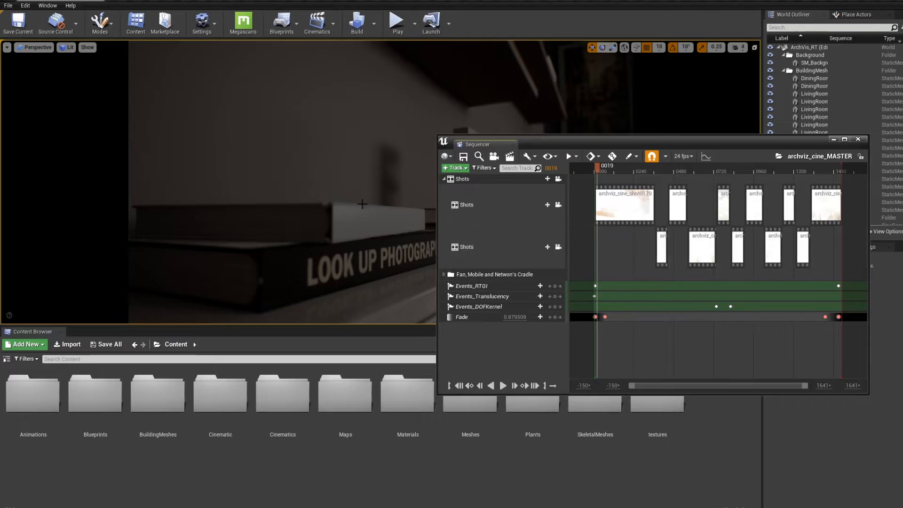
pyautogui.moveTo(598, 168); pyautogui.dragTo(619, 170)
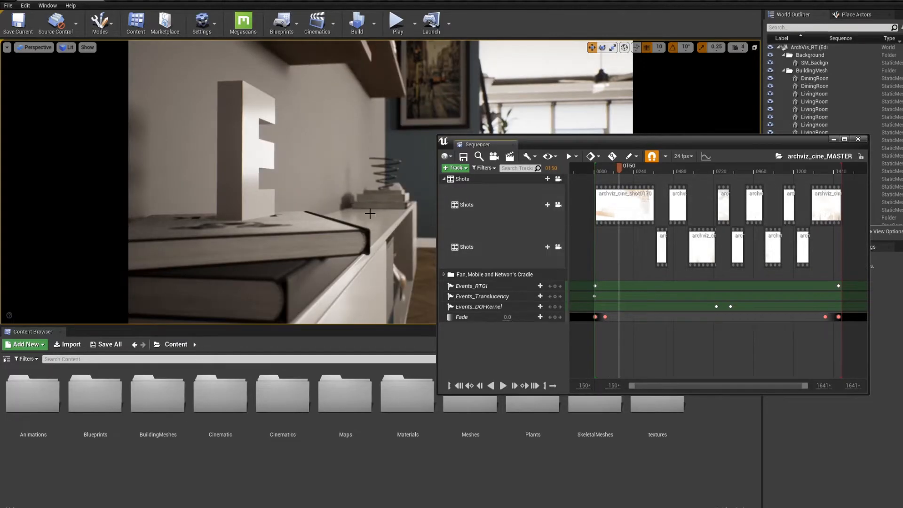
pyautogui.click(558, 180)
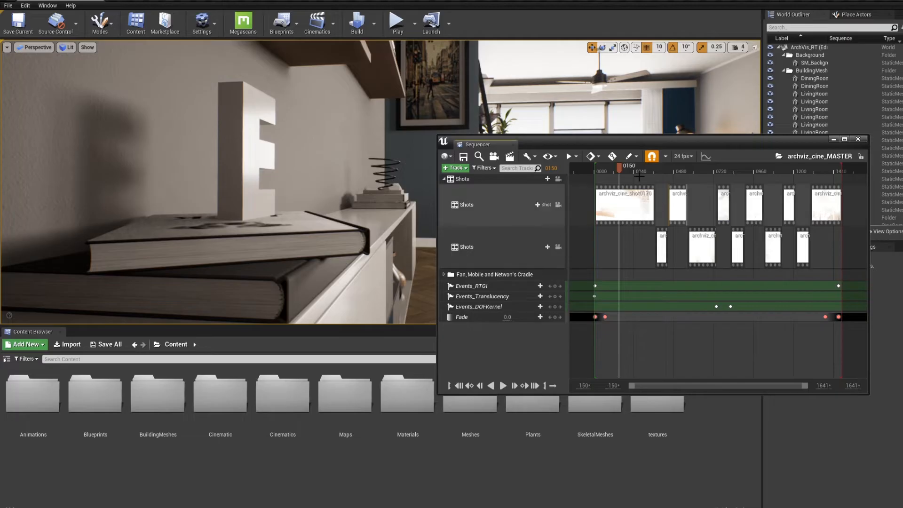
pyautogui.moveTo(626, 171); pyautogui.dragTo(602, 209)
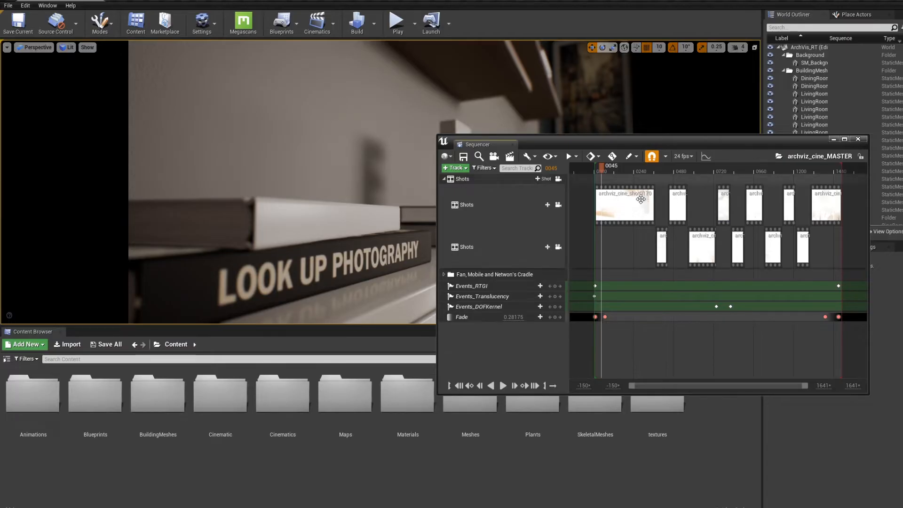
# Review the sequence's legacy Render Movie Settings and close them without capturing
pyautogui.click(510, 158)
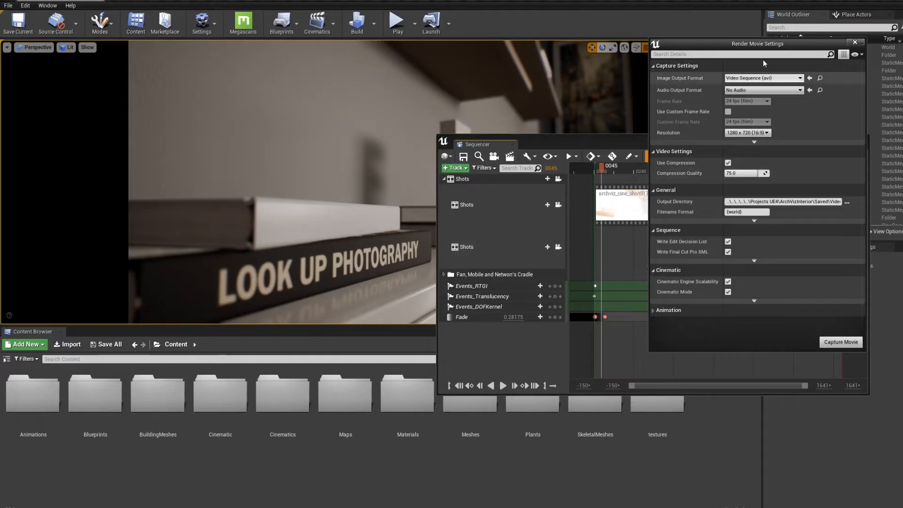
pyautogui.moveTo(771, 45); pyautogui.dragTo(615, 87)
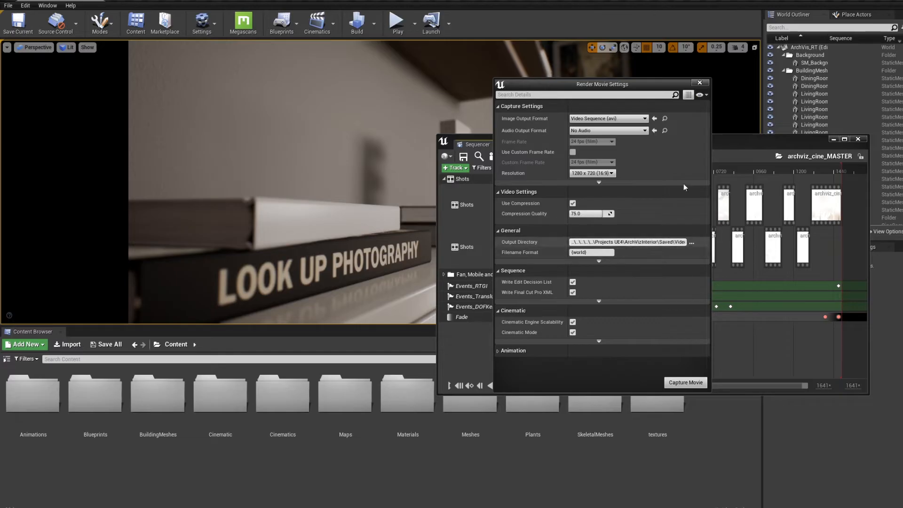
pyautogui.click(705, 83)
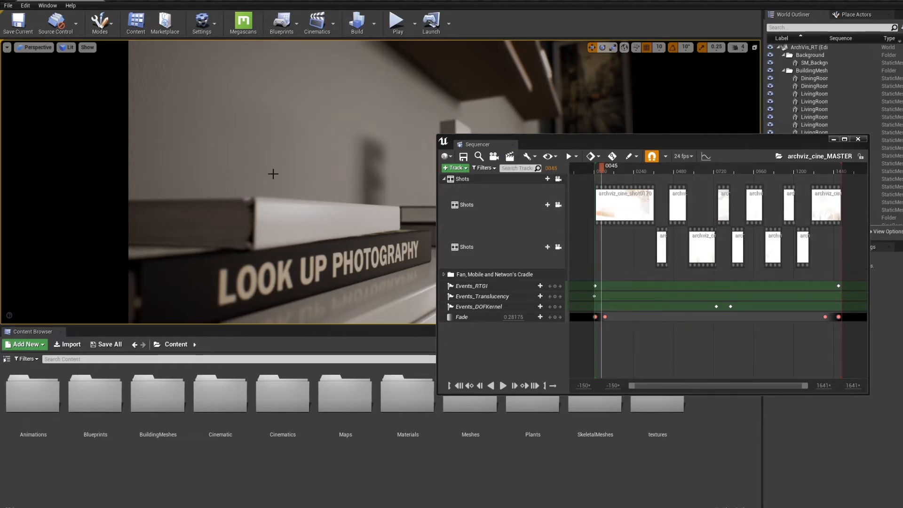
pyautogui.click(47, 6)
pyautogui.moveTo(52, 20)
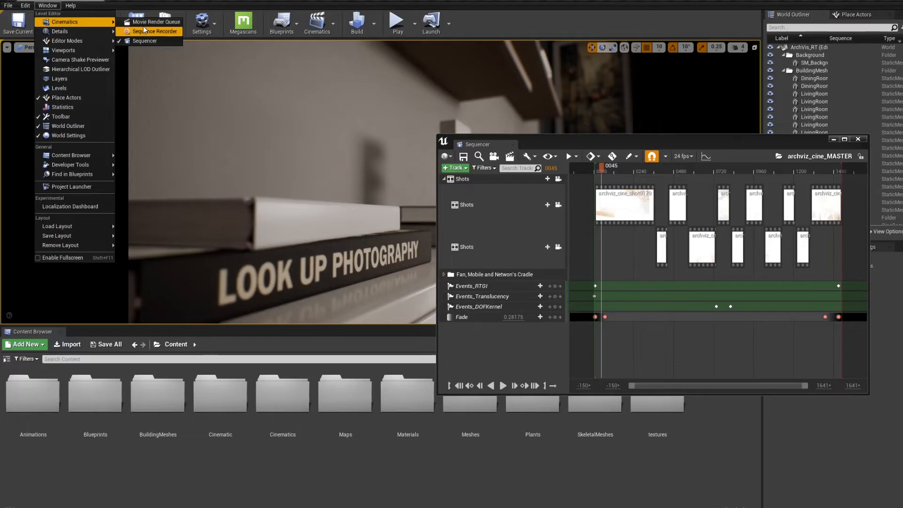
pyautogui.click(46, 7)
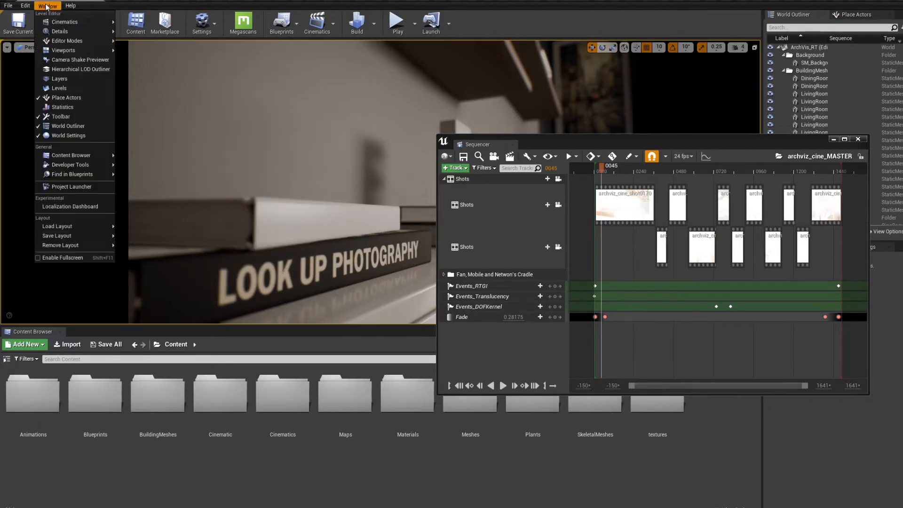
pyautogui.moveTo(80, 22)
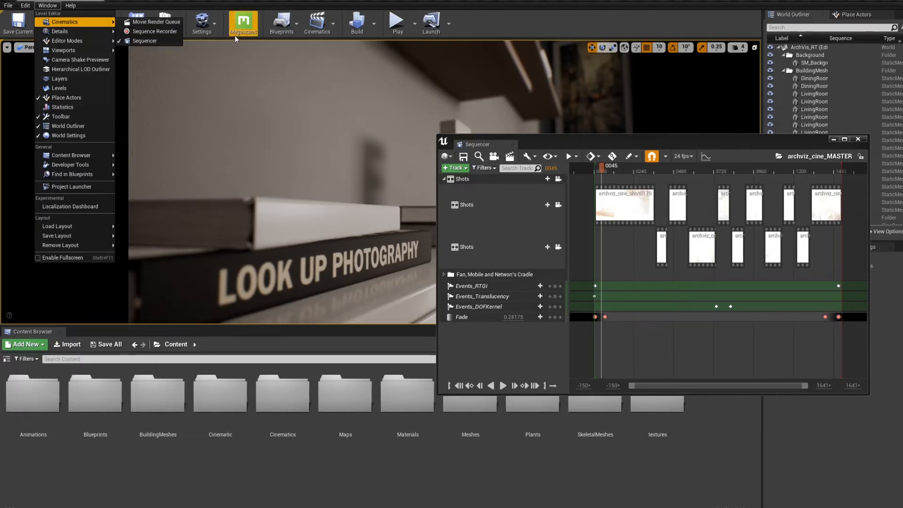
# Search the built-in plugins for "movie"
pyautogui.click(214, 20)
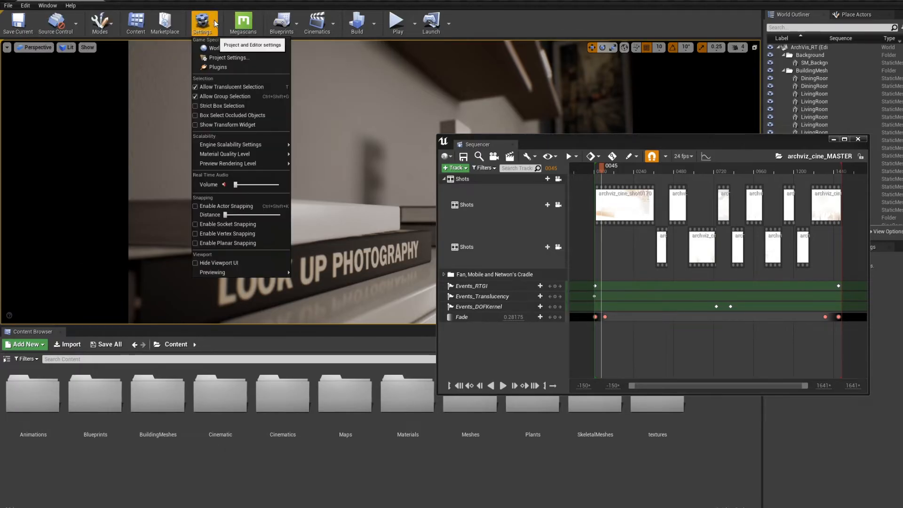
pyautogui.click(214, 66)
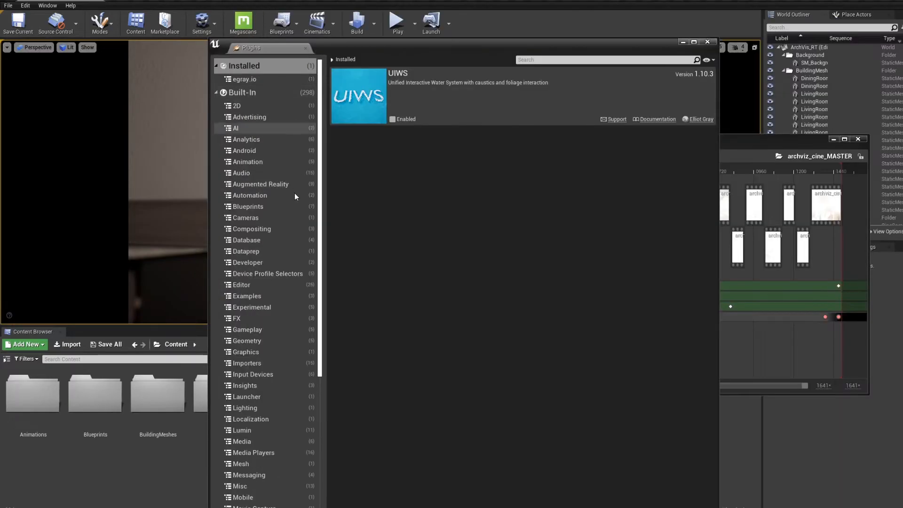
pyautogui.click(262, 93)
pyautogui.click(570, 59)
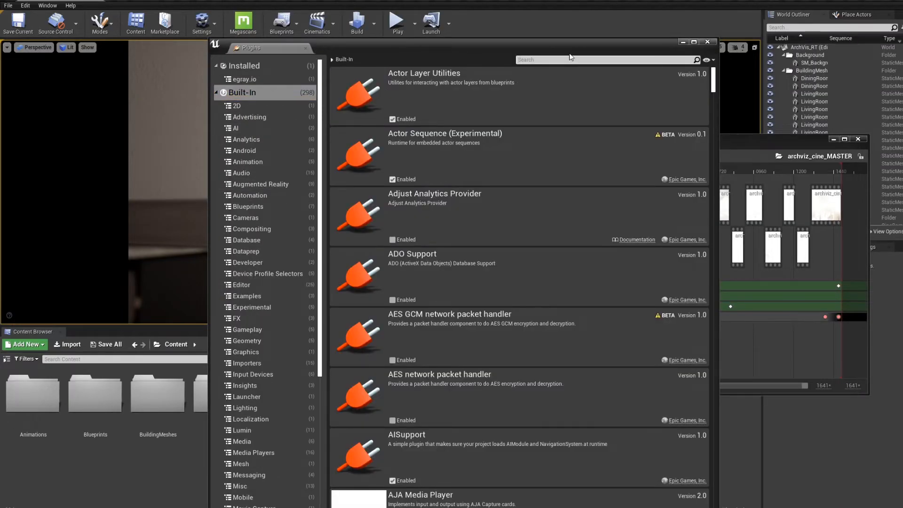
pyautogui.write('movie')
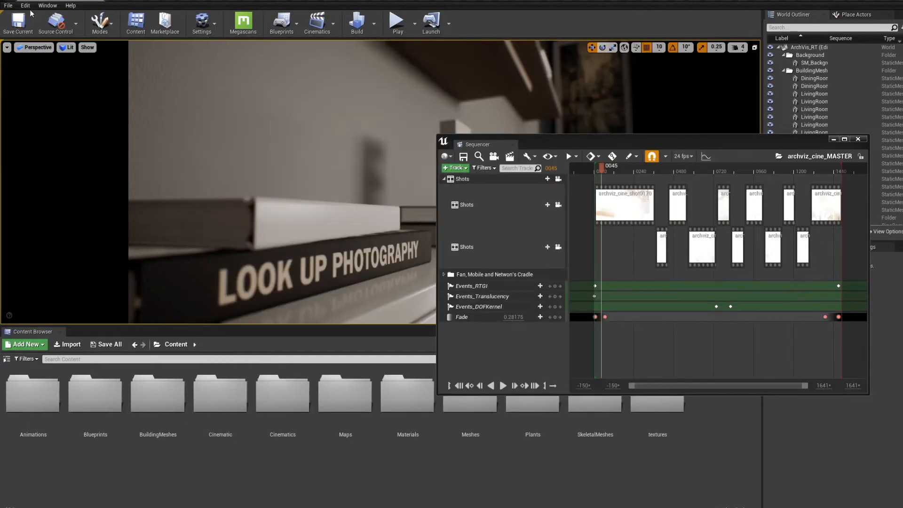
# Open the Movie Render Queue and reposition its window over the viewport so that the Sequencer is partly uncovered
pyautogui.click(47, 5)
pyautogui.moveTo(64, 21)
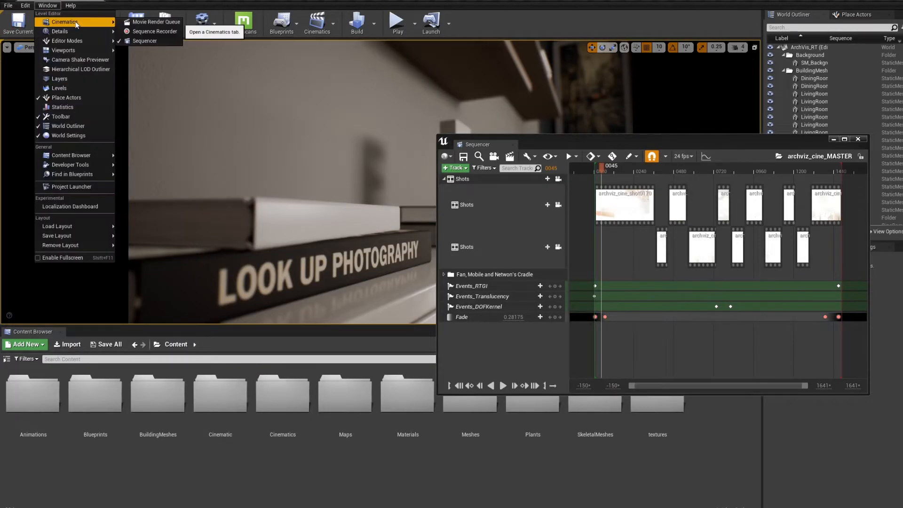
pyautogui.click(154, 21)
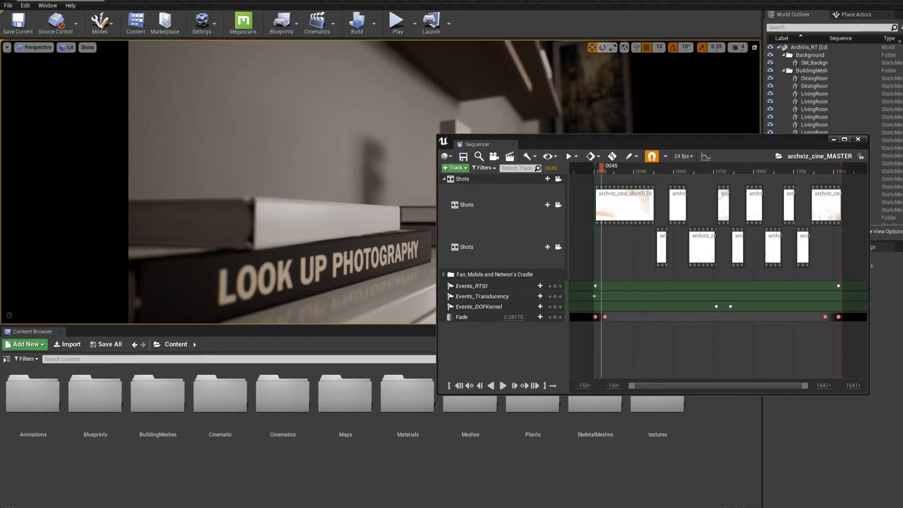
pyautogui.moveTo(582, 84); pyautogui.dragTo(515, 94)
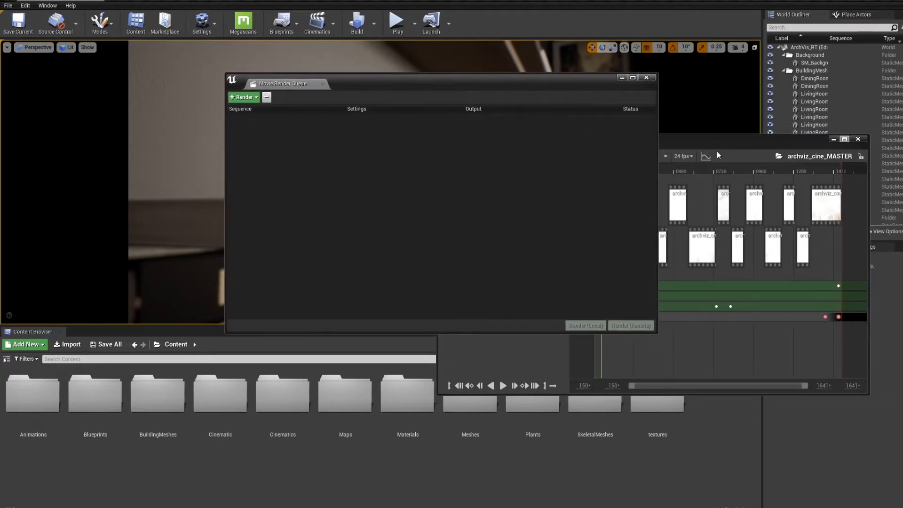
pyautogui.moveTo(393, 89); pyautogui.dragTo(375, 71)
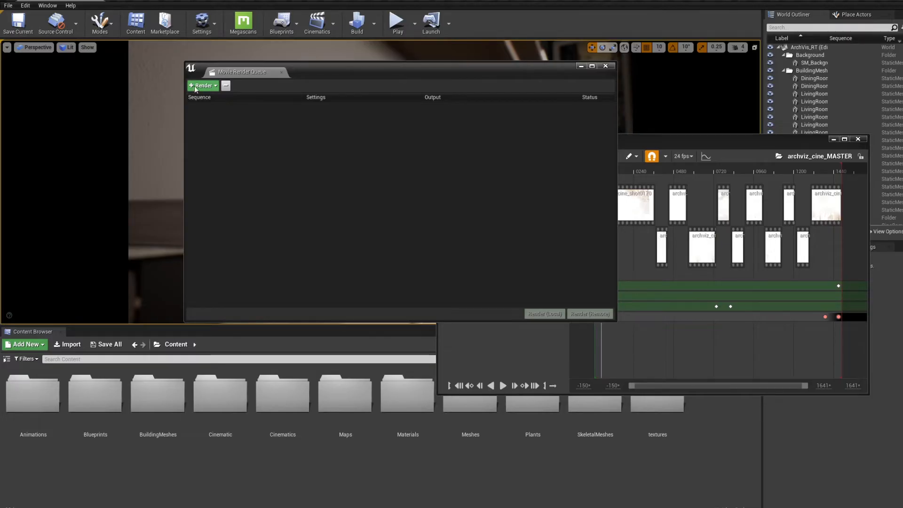
# Add archviz_cine_MASTER to the Movie Render Queue as a new render job and open its unsaved configuration
pyautogui.click(212, 87)
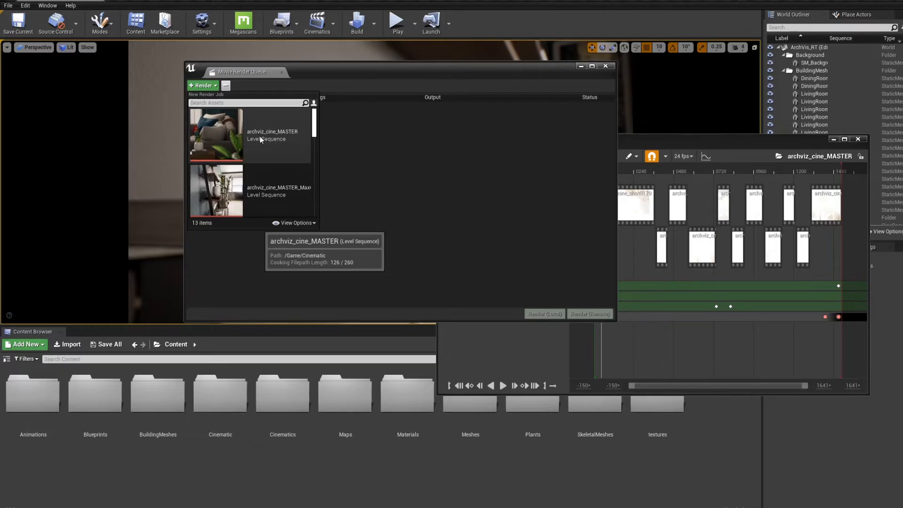
pyautogui.click(232, 131)
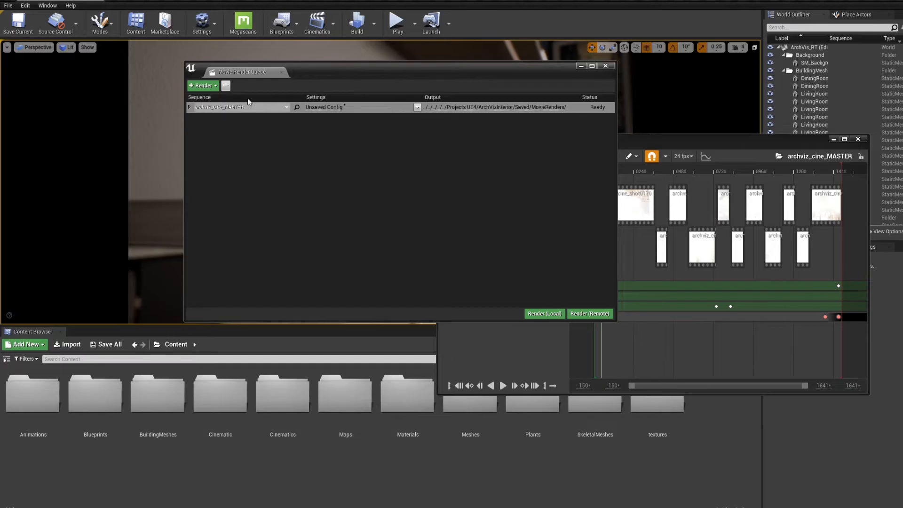
pyautogui.click(321, 107)
pyautogui.moveTo(536, 93); pyautogui.dragTo(434, 94)
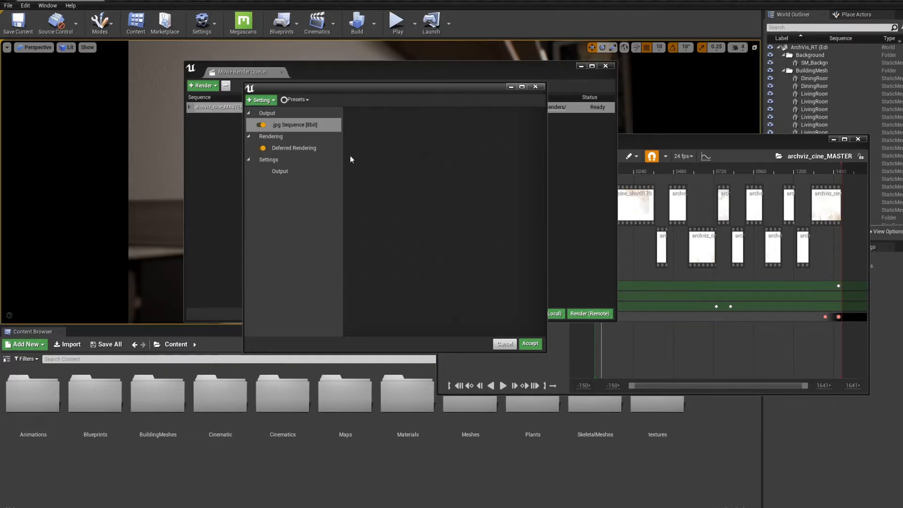
# Review the available render presets without importing one, and disable the .jpg Sequence [8bit] output
pyautogui.click(306, 101)
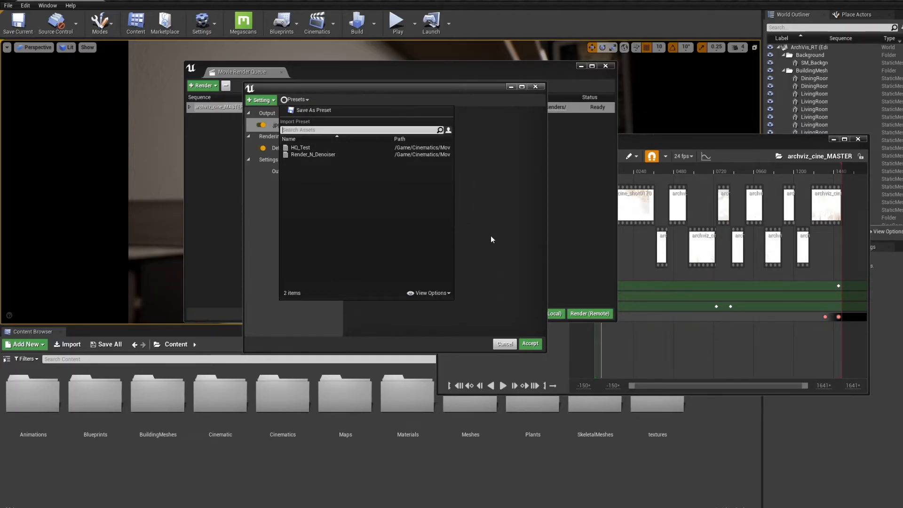
pyautogui.click(494, 183)
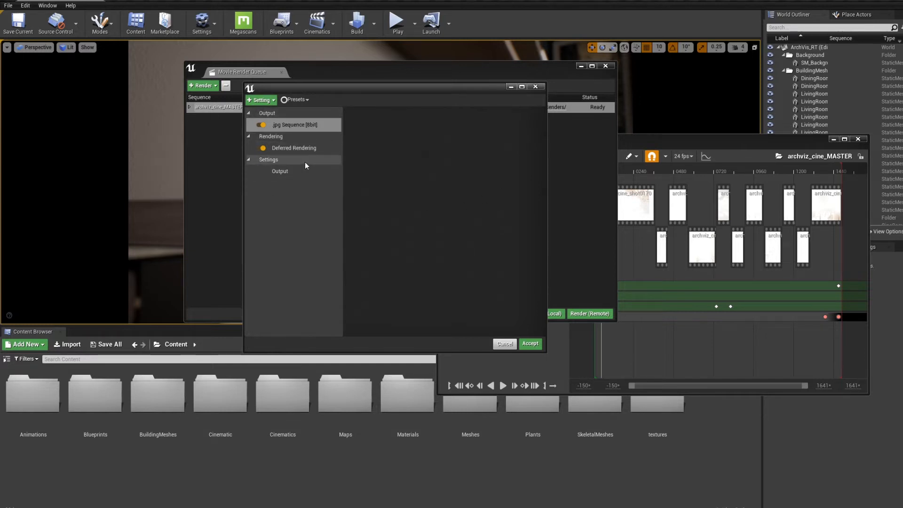
pyautogui.click(261, 125)
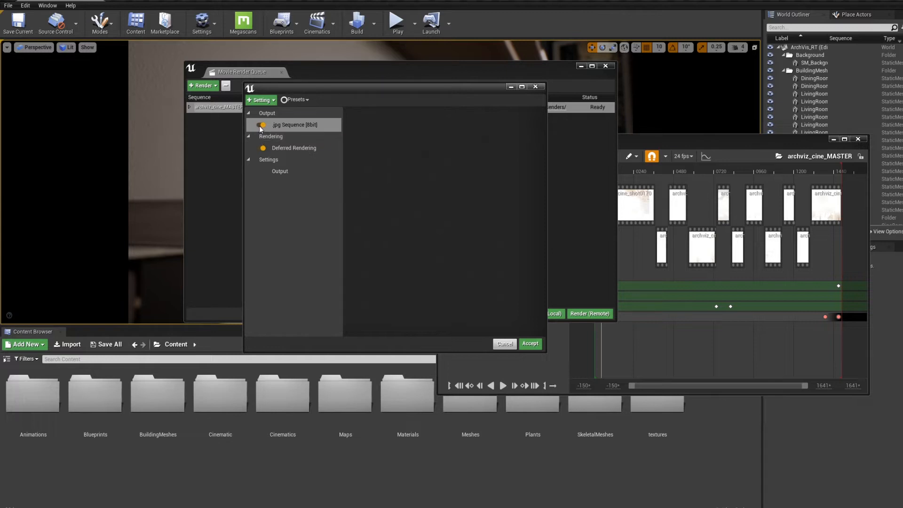
pyautogui.click(259, 125)
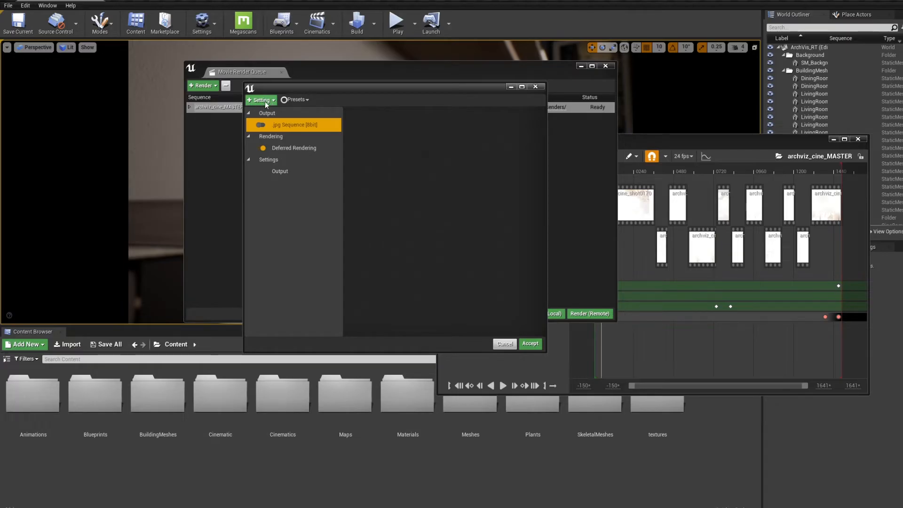
# Add the Anti-aliasing setting to the render configuration and set its Temporal Sample Count to 6
pyautogui.click(264, 101)
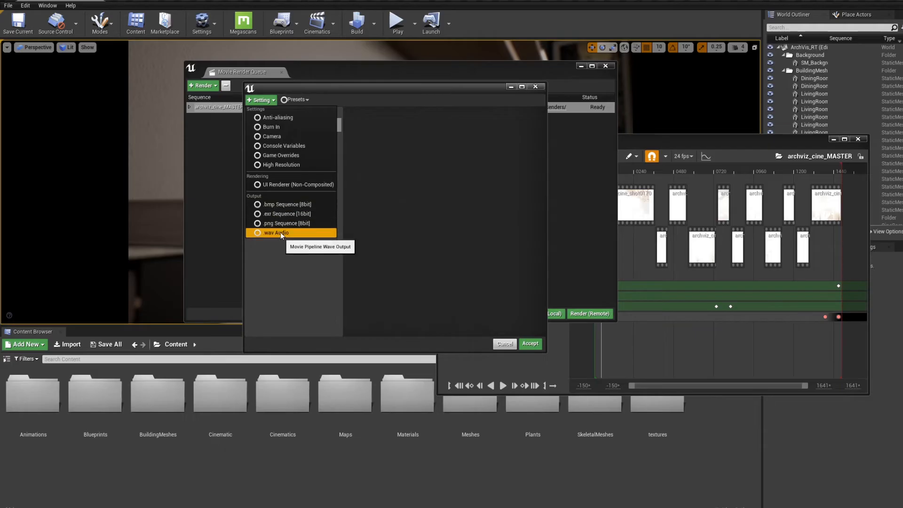
pyautogui.click(274, 118)
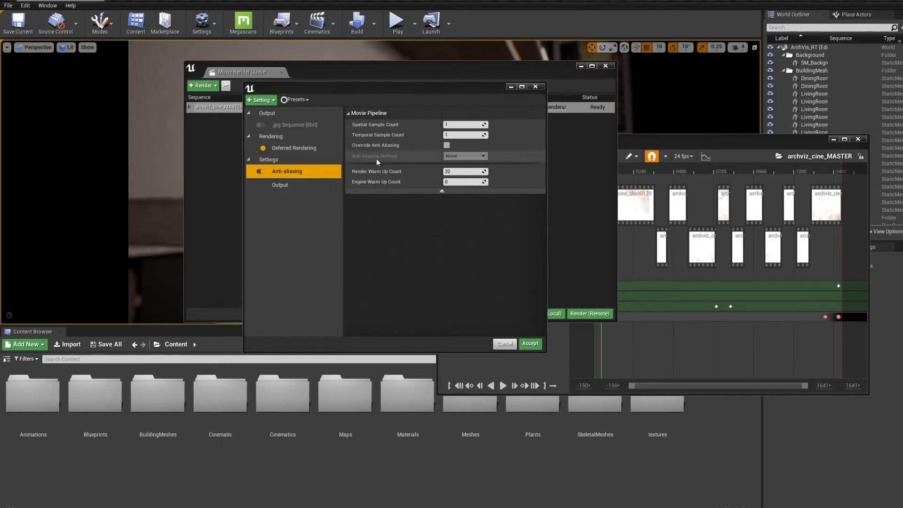
pyautogui.moveTo(379, 126)
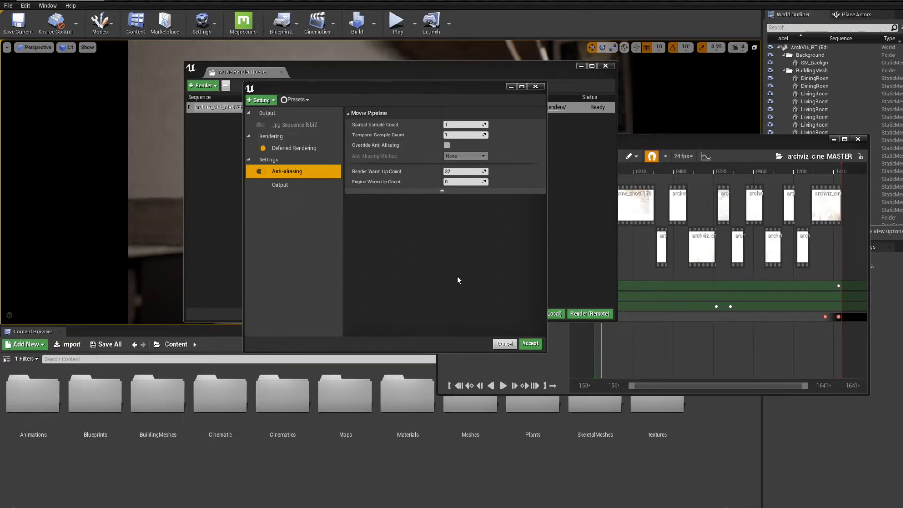
pyautogui.click(463, 133)
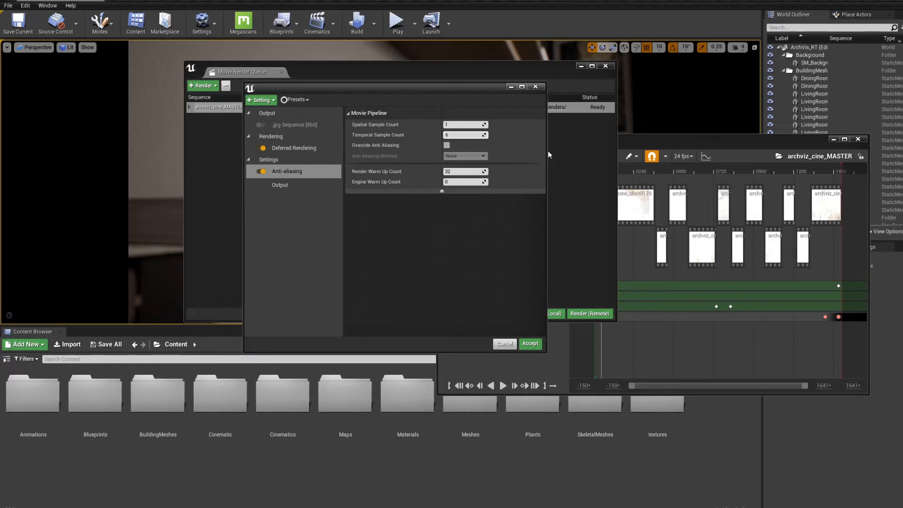
pyautogui.click(446, 135)
pyautogui.write('6')
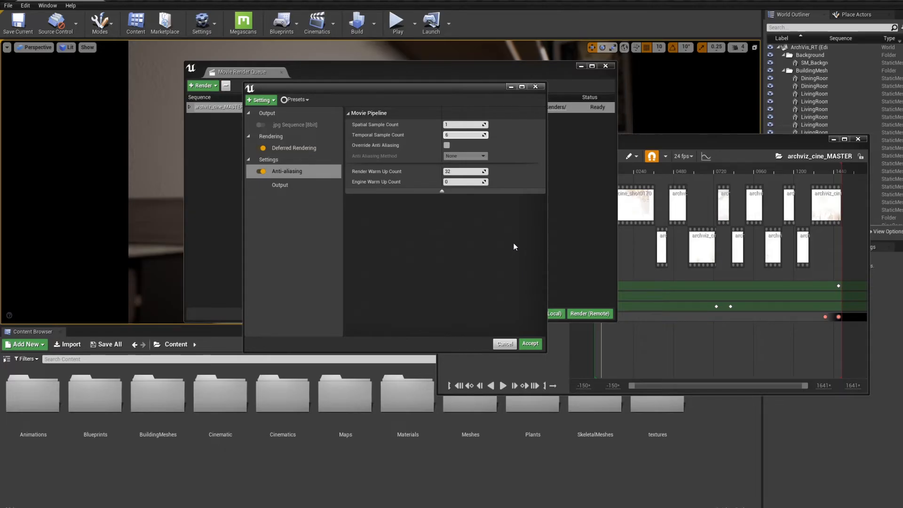
# Override the anti-aliasing with the method None and open the advanced Render Warm Up Count for editing
pyautogui.moveTo(379, 135)
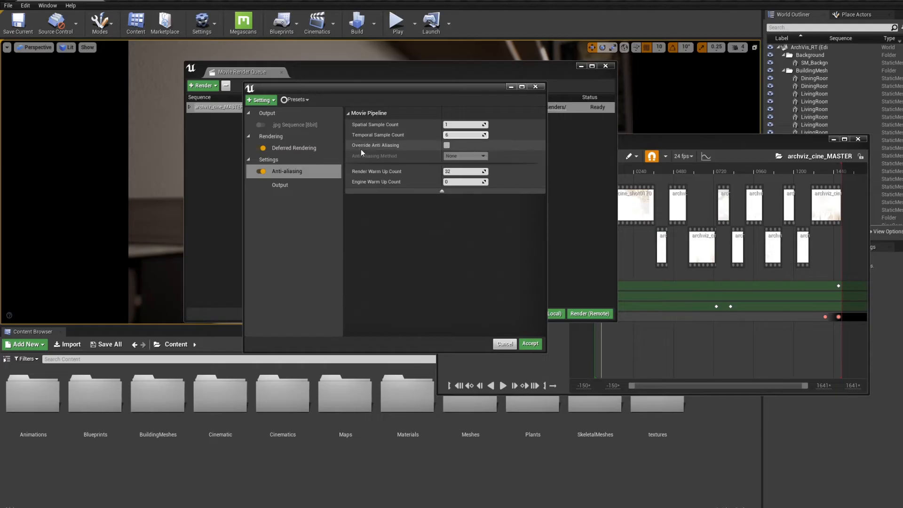
pyautogui.click(447, 145)
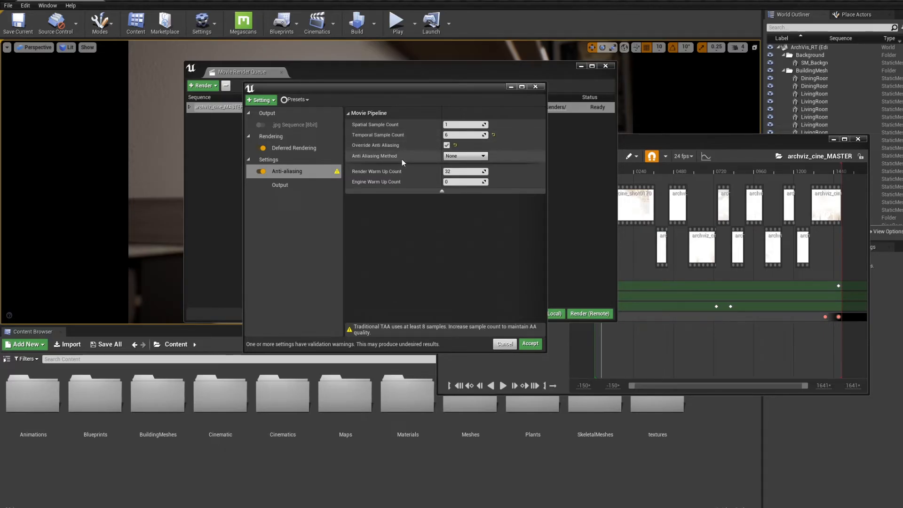
pyautogui.click(465, 156)
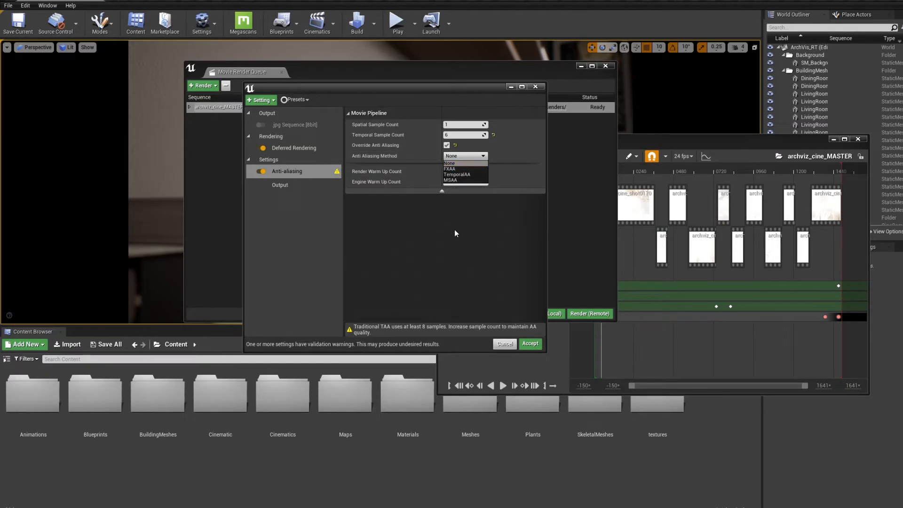
pyautogui.click(464, 216)
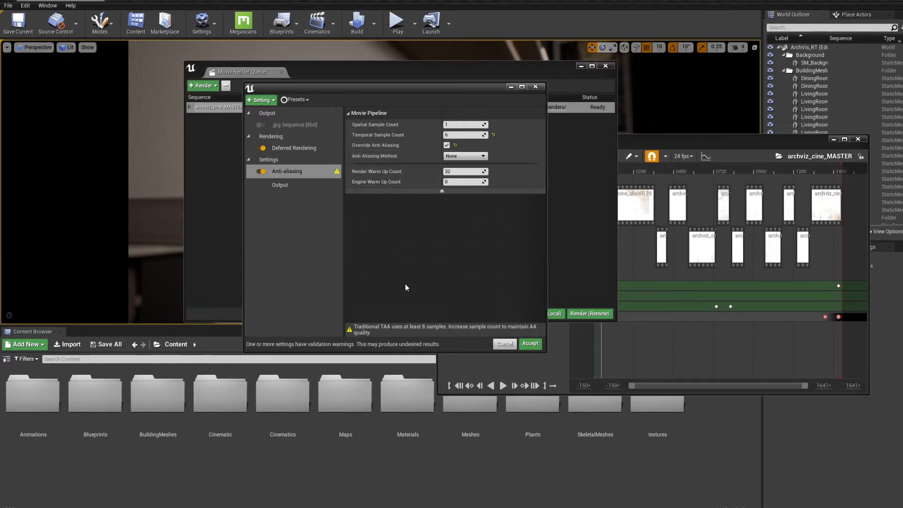
pyautogui.click(471, 157)
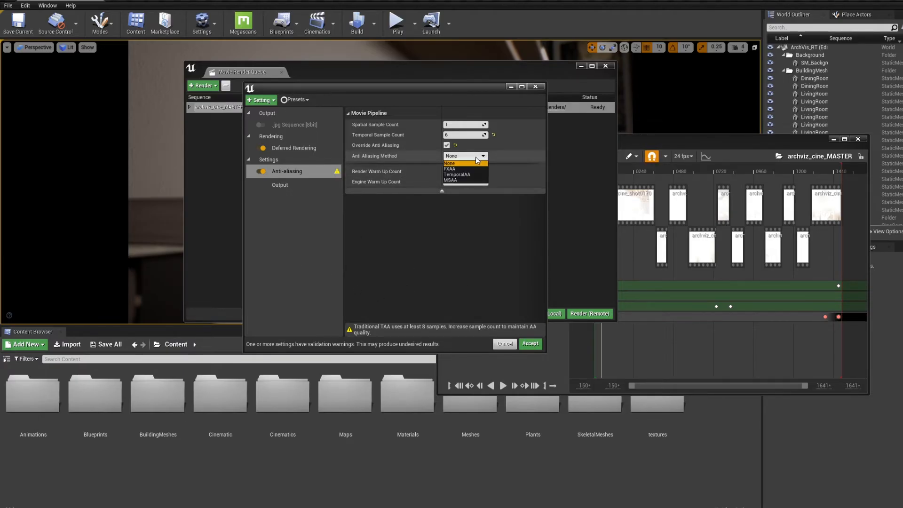
pyautogui.click(461, 164)
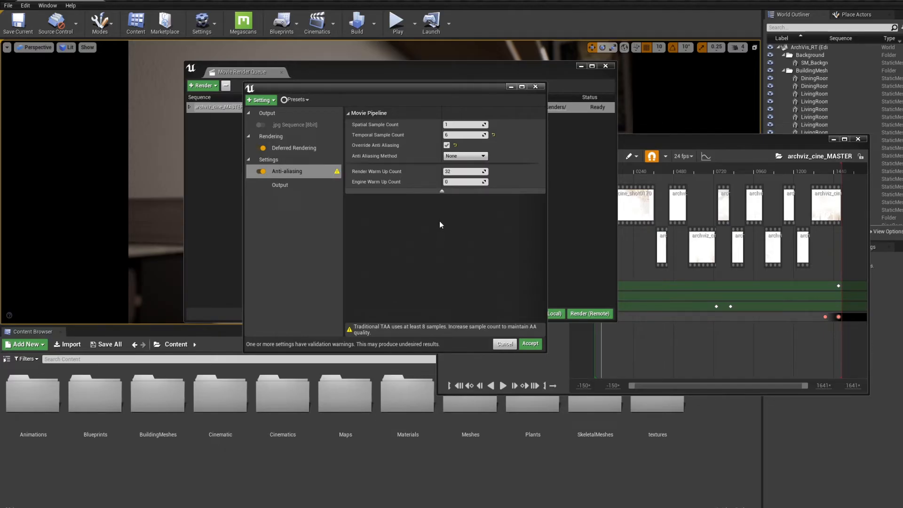
pyautogui.click(442, 191)
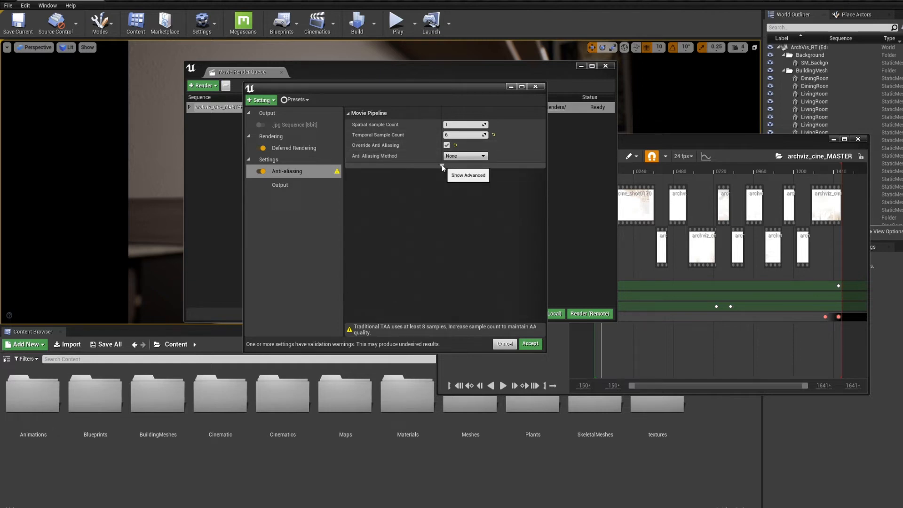
pyautogui.click(441, 165)
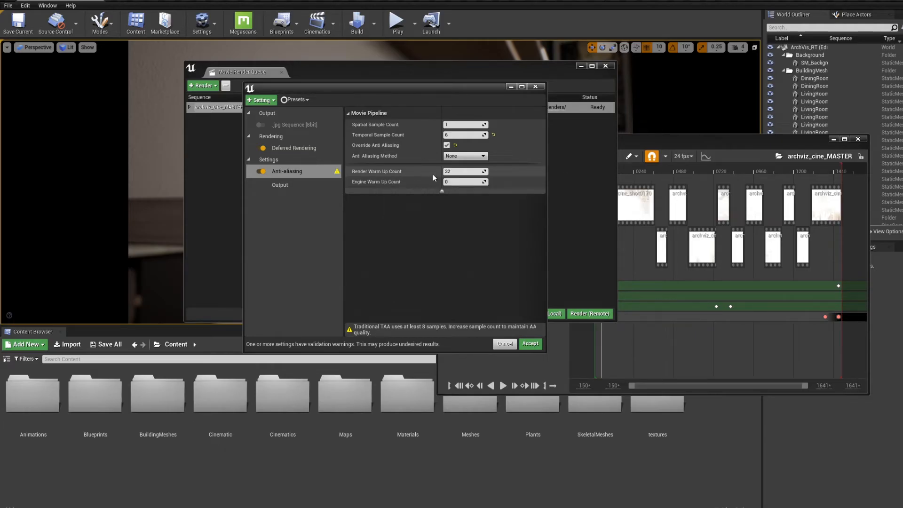
pyautogui.click(451, 173)
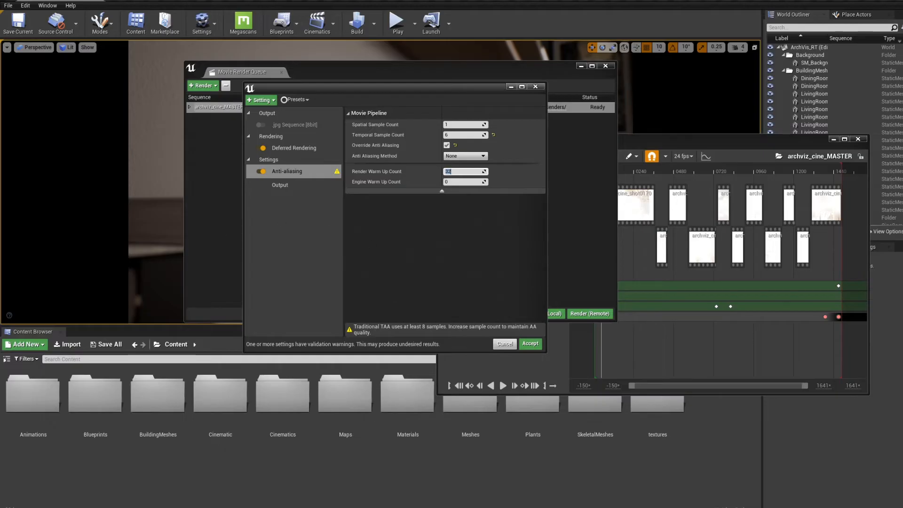
# Close the render configuration, Movie Render Queue and Sequencer windows to uncover the viewport
pyautogui.click(33, 47)
pyautogui.click(537, 87)
pyautogui.moveTo(543, 69); pyautogui.dragTo(794, 170)
pyautogui.click(855, 163)
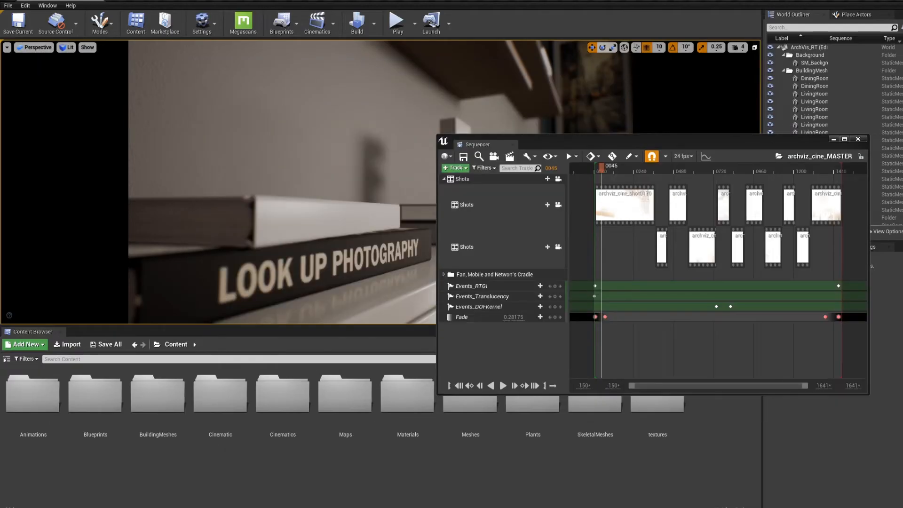
pyautogui.click(857, 138)
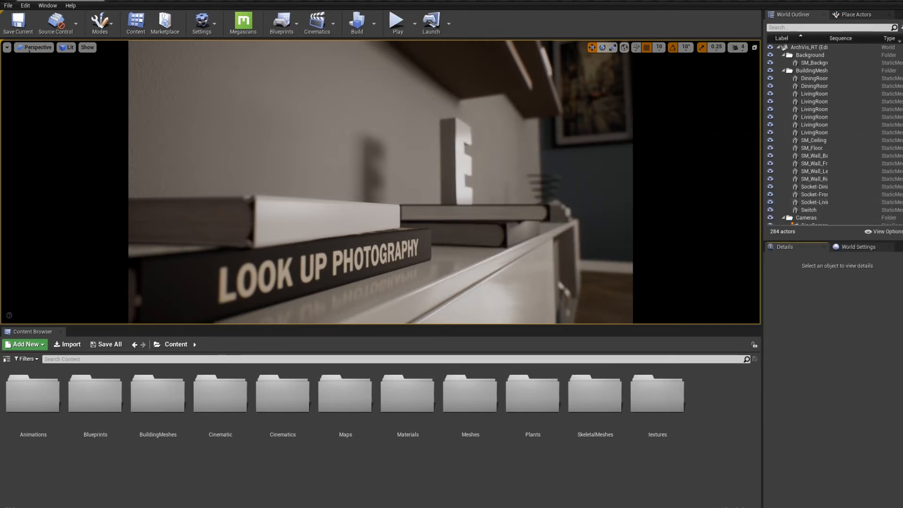
# Look around the dining and living room in the perspective viewport, examining the scene's lighting from different angles
pyautogui.click(33, 47)
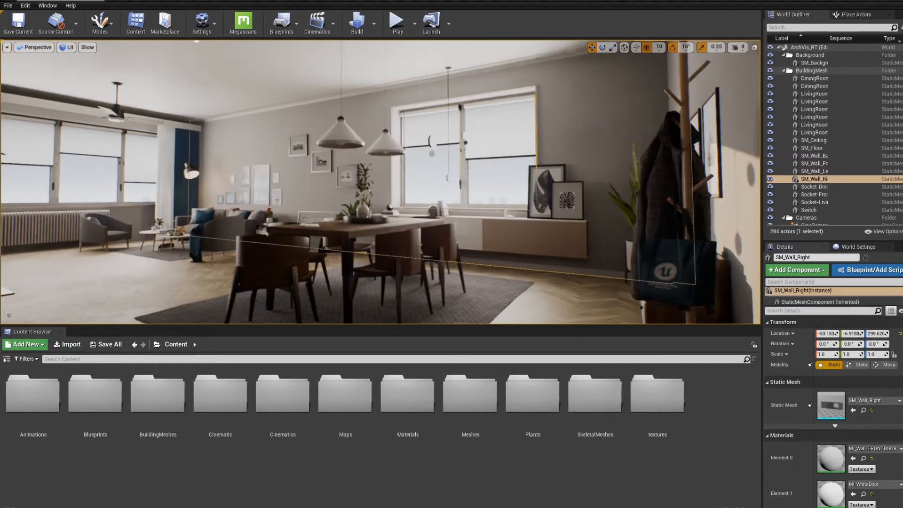
pyautogui.moveTo(665, 273); pyautogui.dragTo(665, 237, button='right')
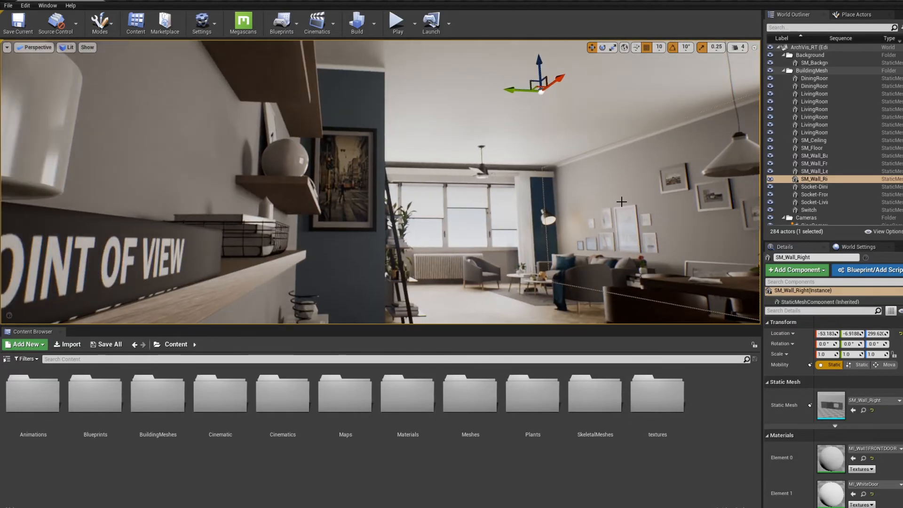
pyautogui.moveTo(621, 202); pyautogui.dragTo(745, 198, button='right')
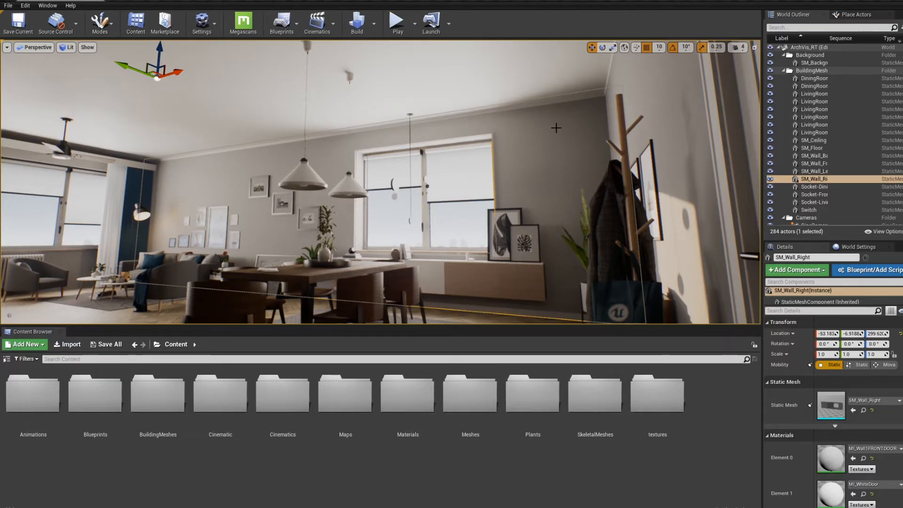
pyautogui.moveTo(545, 179); pyautogui.dragTo(527, 178, button='right')
pyautogui.moveTo(551, 131); pyautogui.dragTo(609, 97, button='right')
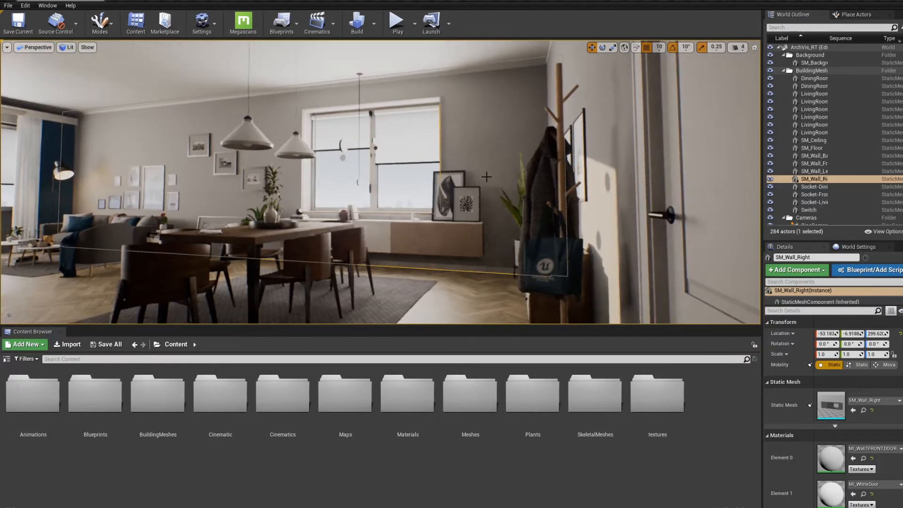
pyautogui.moveTo(601, 189); pyautogui.dragTo(579, 189, button='right')
pyautogui.moveTo(607, 124); pyautogui.dragTo(604, 143, button='right')
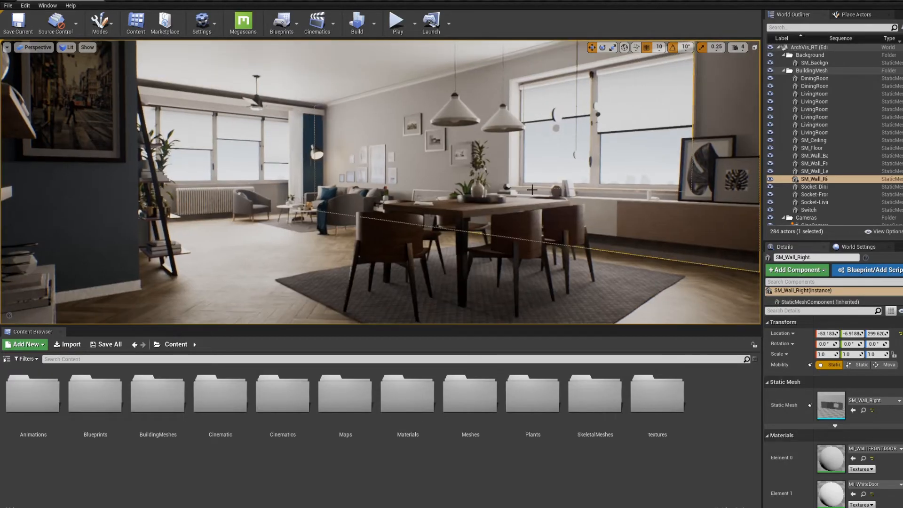
pyautogui.moveTo(532, 193); pyautogui.dragTo(543, 168, button='right')
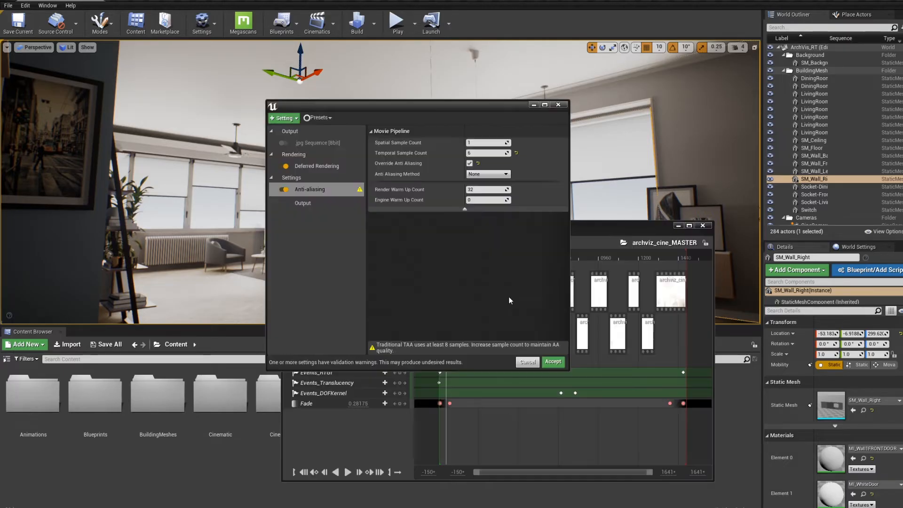
# Set the Engine Warm Up Count to 32 in the render configuration's Anti-aliasing settings
pyautogui.moveTo(383, 200)
pyautogui.click(482, 199)
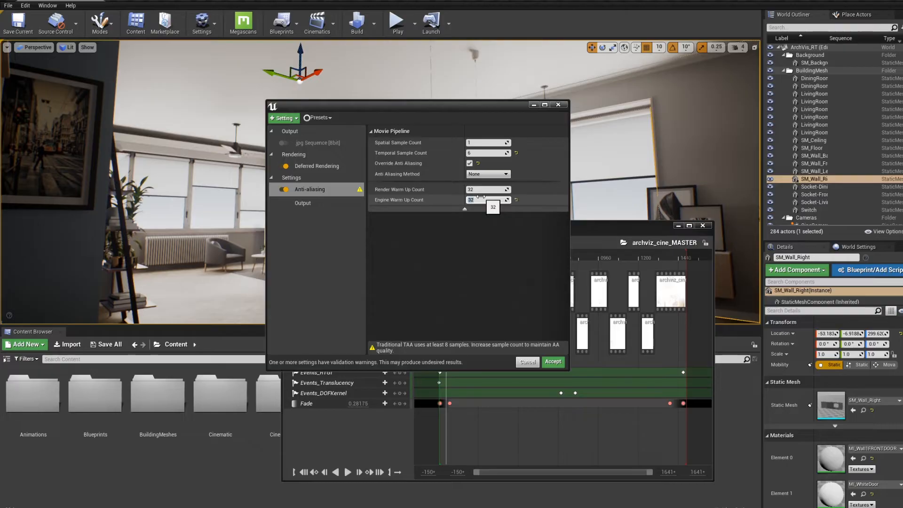
pyautogui.press('Return')
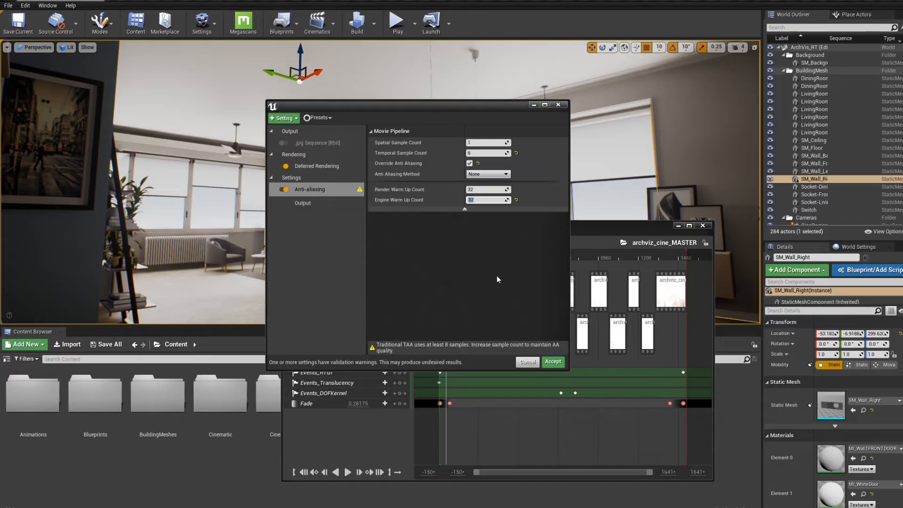
# Add the .png Sequence [8bit] output and the Console Variables setting to the configuration, and return to the Anti-aliasing settings
pyautogui.click(290, 118)
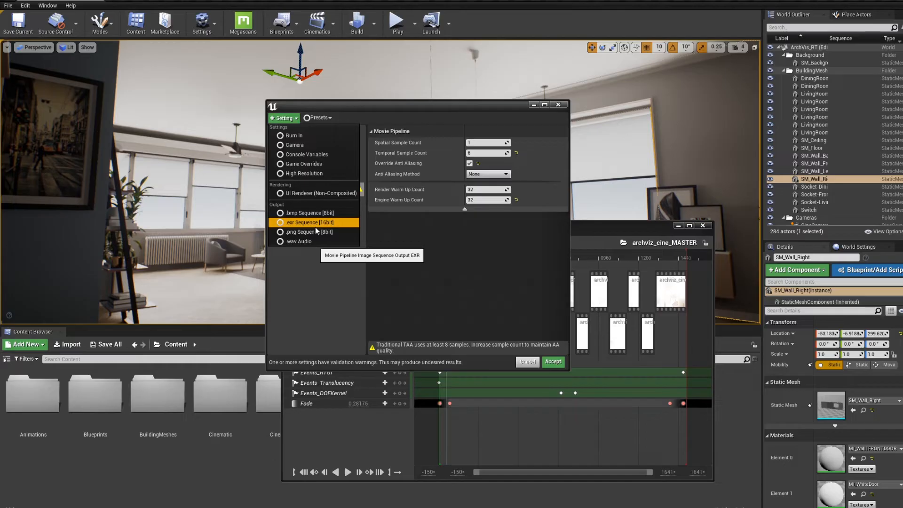
pyautogui.click(323, 232)
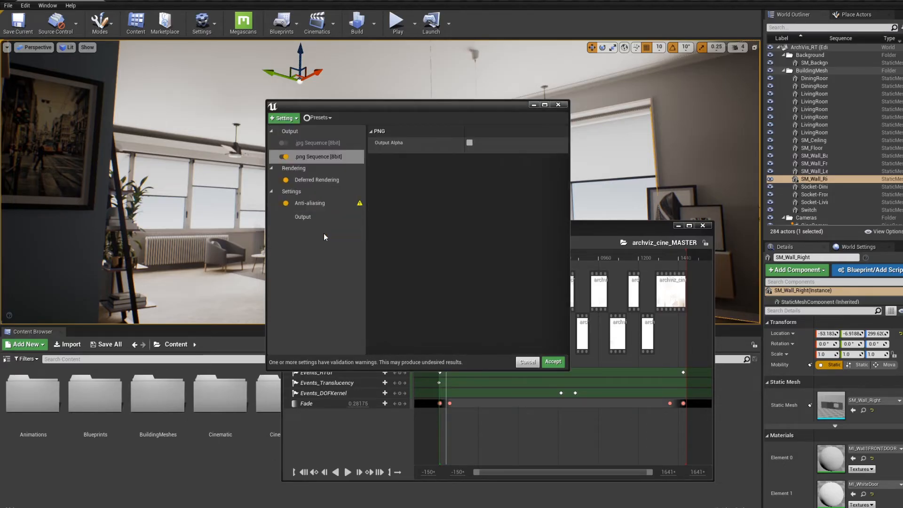
pyautogui.click(295, 119)
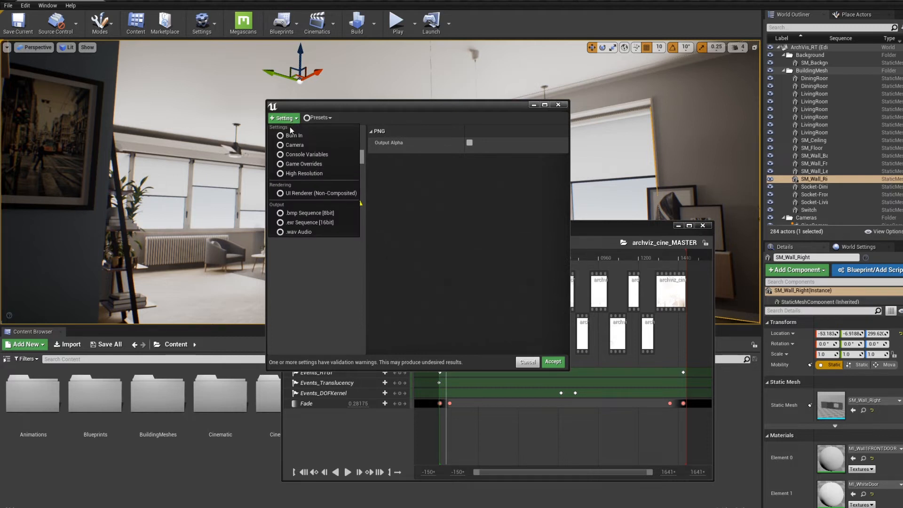
pyautogui.click(309, 154)
pyautogui.click(329, 202)
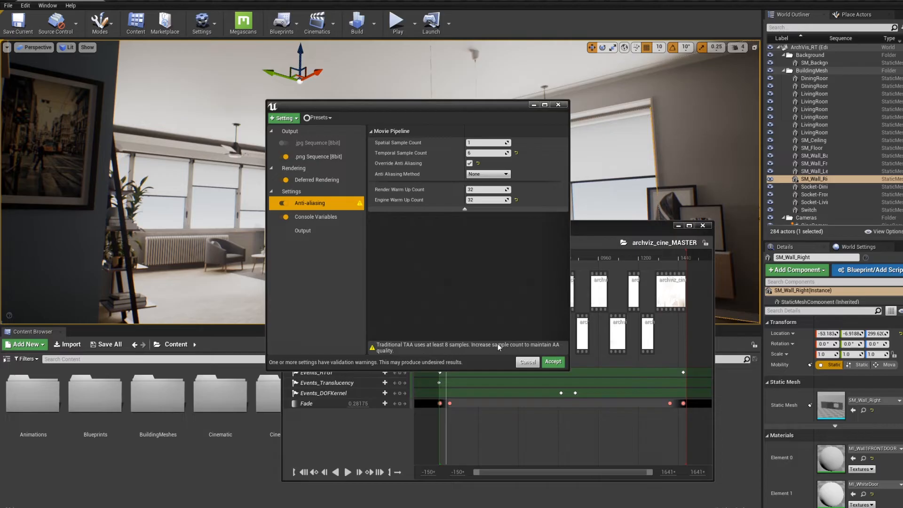
# Set the Temporal Sample Count to 8 and open the Console Variables settings of the render configuration
pyautogui.click(472, 153)
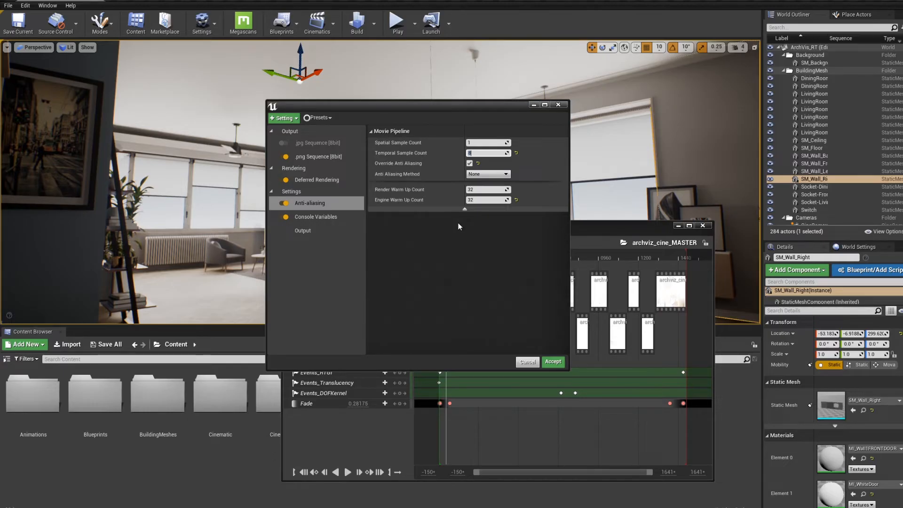
pyautogui.click(313, 218)
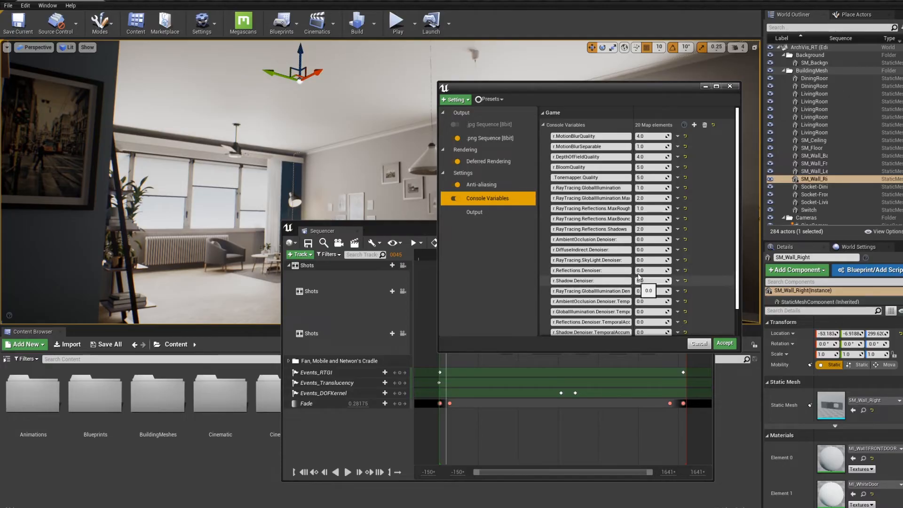
pyautogui.moveTo(738, 243); pyautogui.dragTo(738, 224)
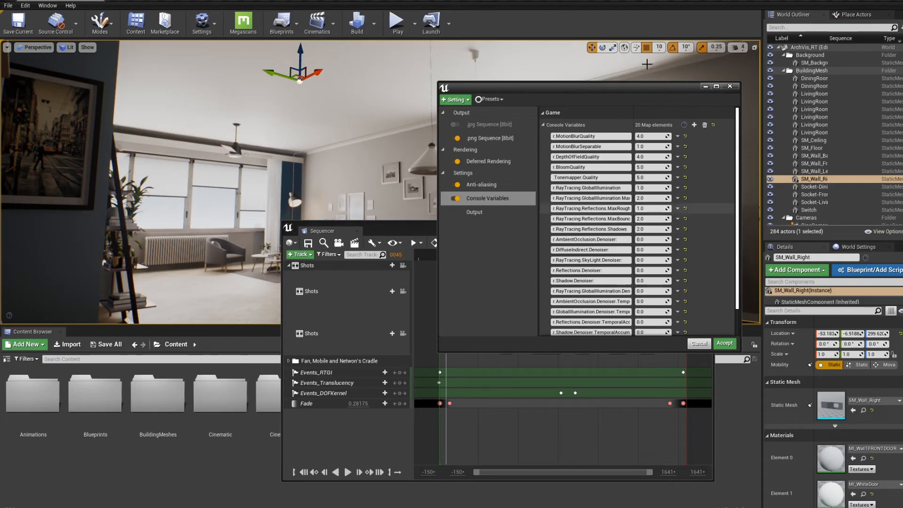
# Search the World Outliner for "post", select the PostProcessVolume and expand its Ray Tracing Reflections settings
pyautogui.moveTo(661, 87); pyautogui.dragTo(462, 74)
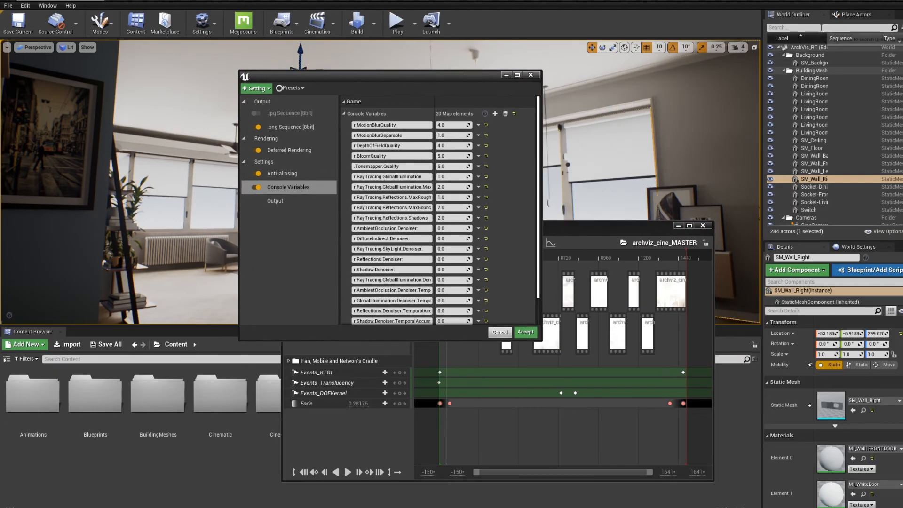
pyautogui.click(822, 29)
pyautogui.write('pos')
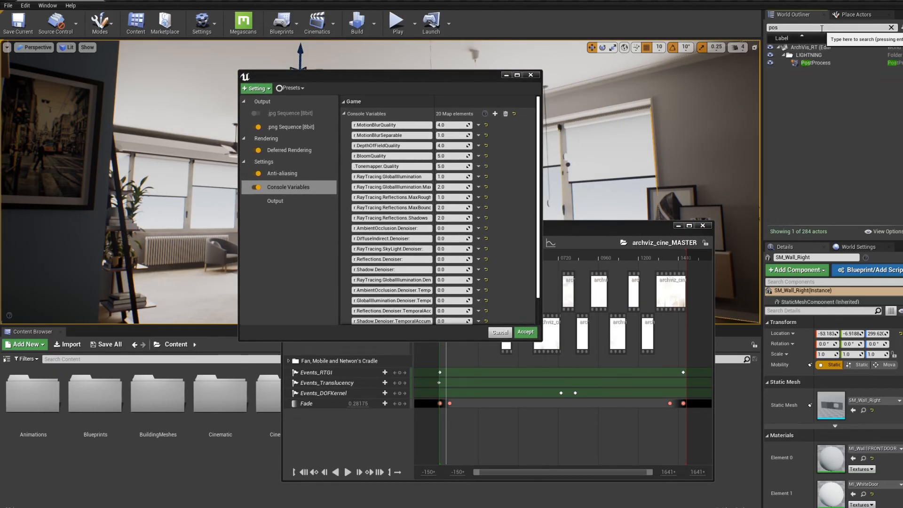
pyautogui.click(803, 63)
pyautogui.scroll(-5, 843, 368)
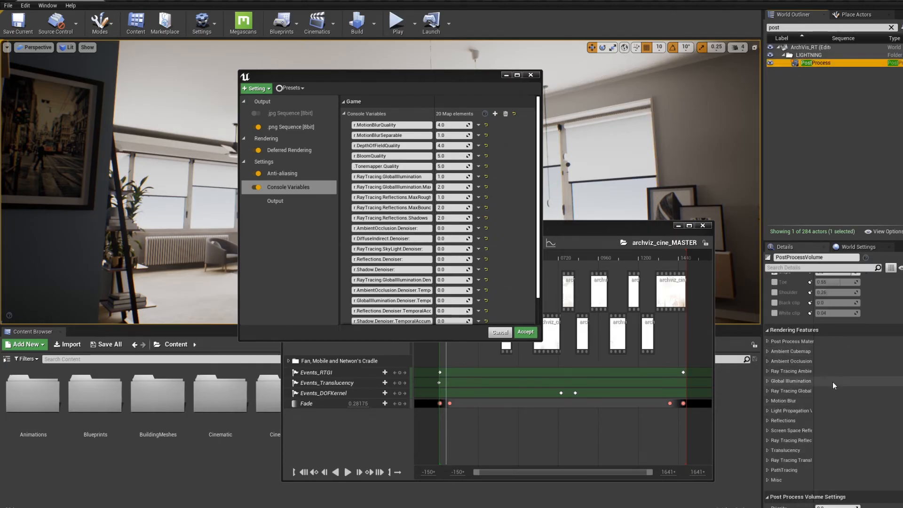
pyautogui.scroll(-3, 838, 388)
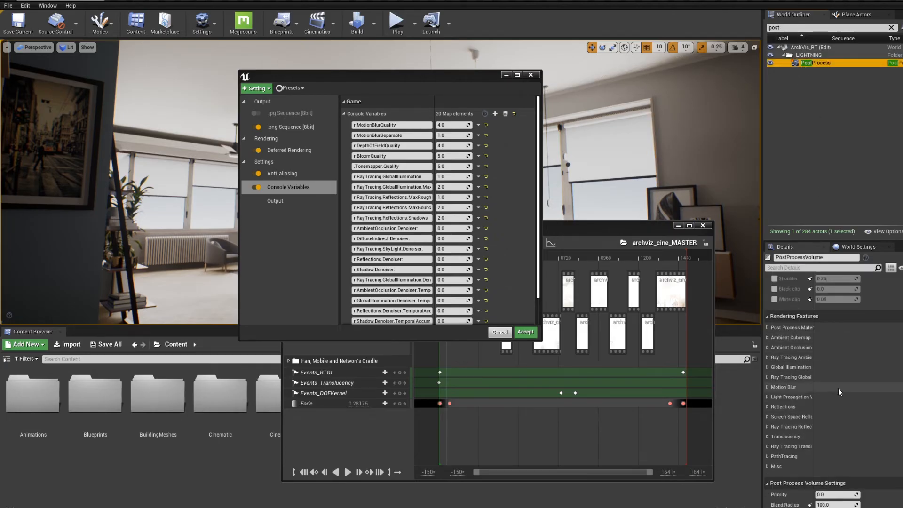
pyautogui.click(766, 427)
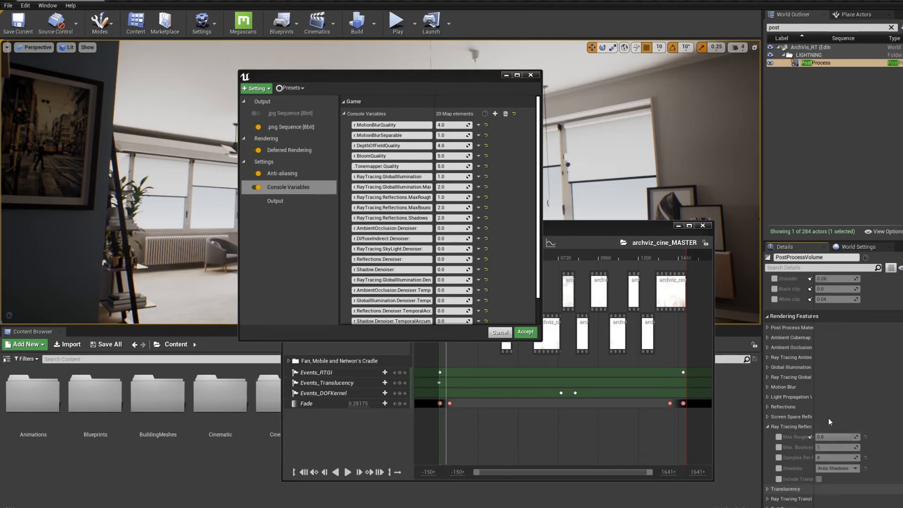
pyautogui.scroll(-2, 828, 422)
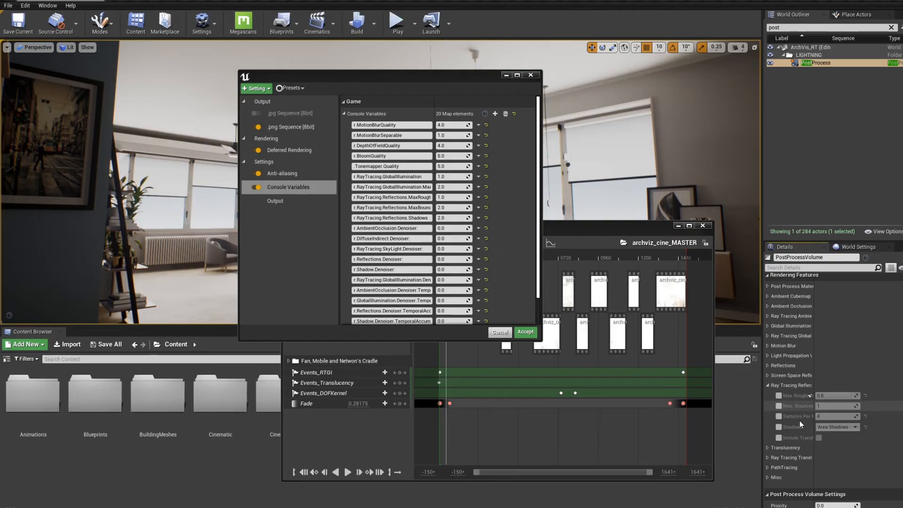
# Enable the Max. Bounces override in the volume's Ray Tracing Reflections settings, and disable it again
pyautogui.click(779, 406)
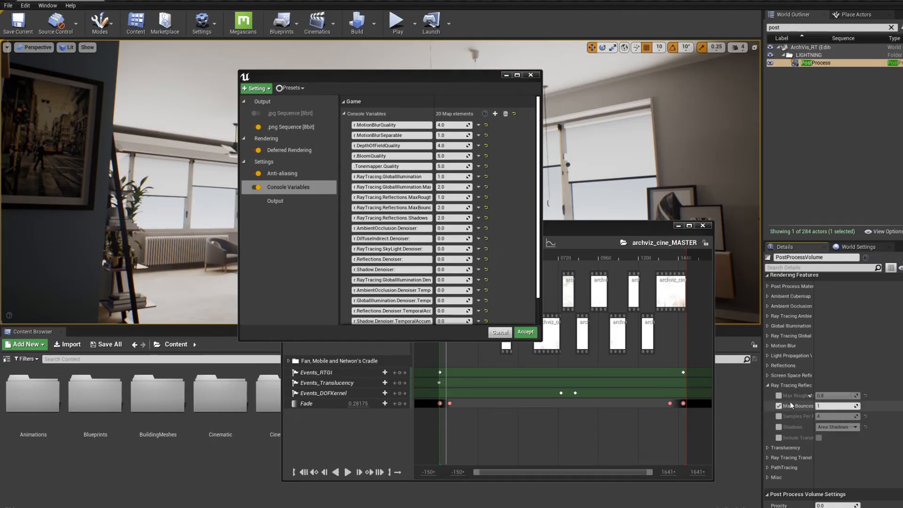
pyautogui.click(820, 407)
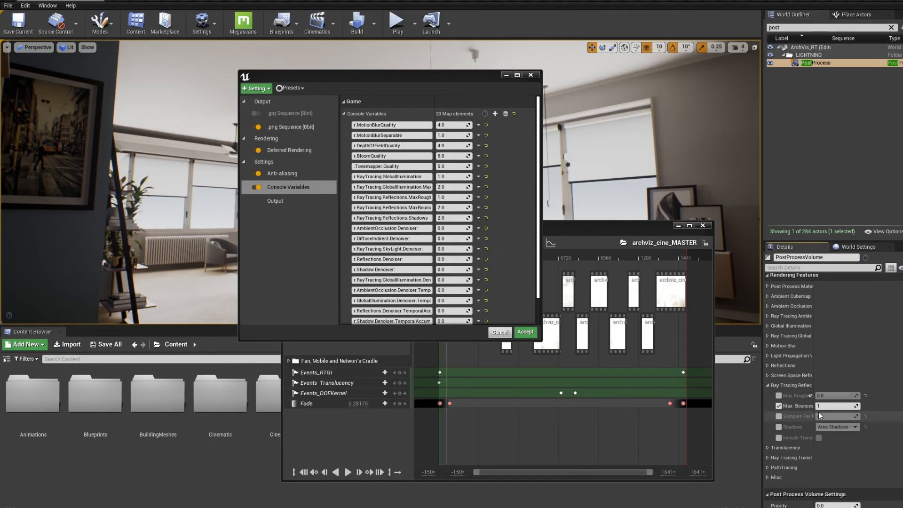
pyautogui.click(778, 406)
# Review the remaining console variables down to the denoiser entries, and open the render configuration's Output settings
pyautogui.moveTo(489, 76); pyautogui.dragTo(608, 114)
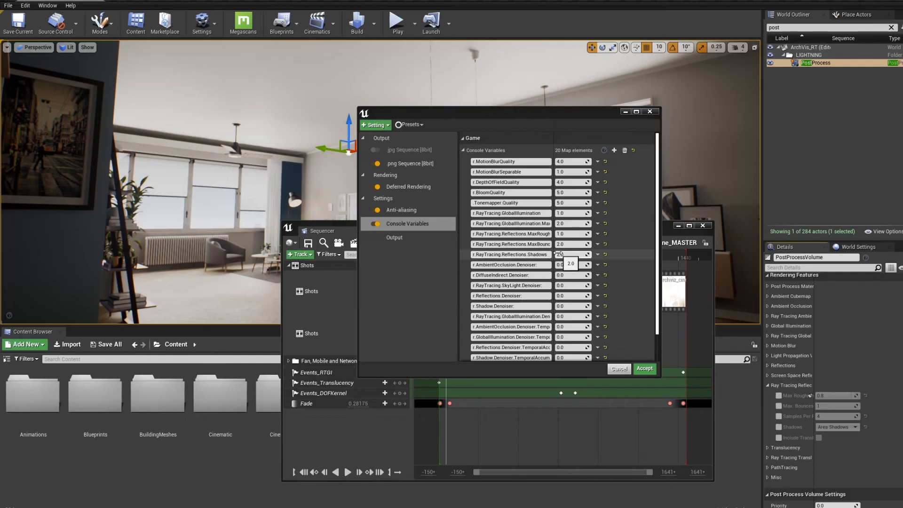
pyautogui.scroll(-2, 483, 229)
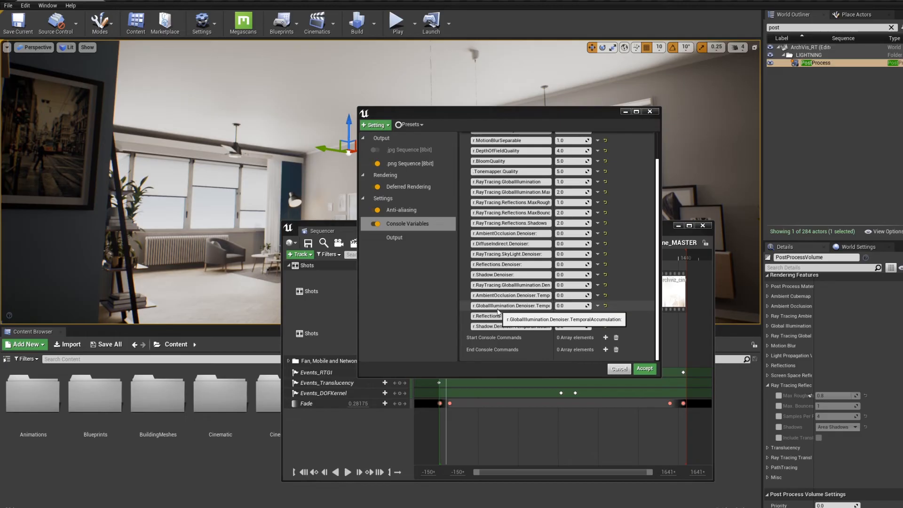
pyautogui.click(400, 238)
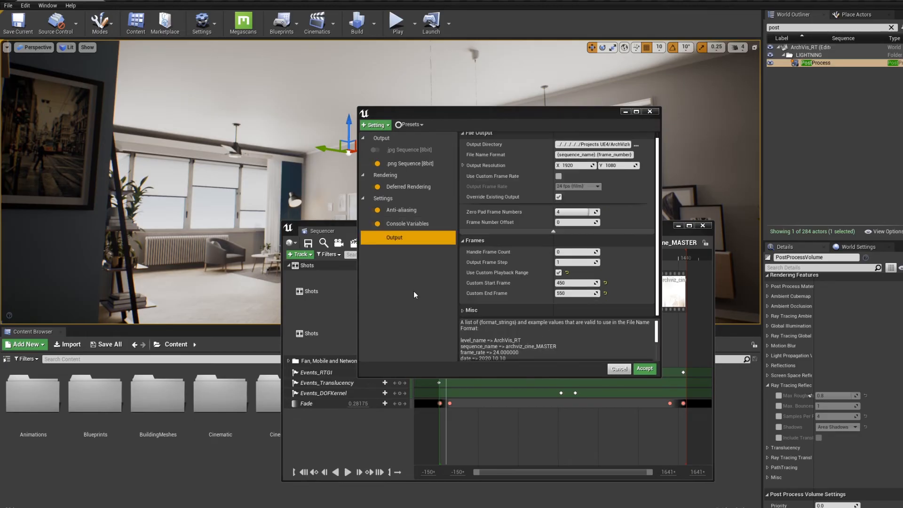
pyautogui.scroll(1, 550, 287)
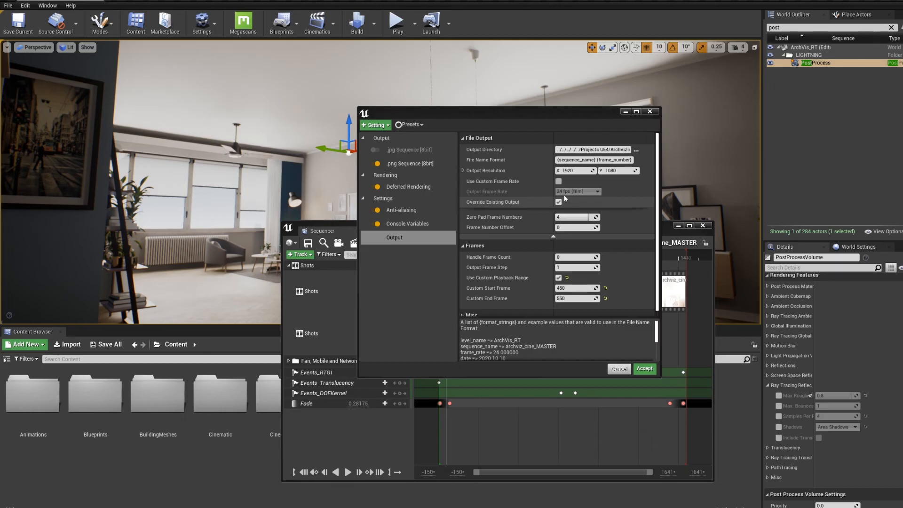
# Enable Use Custom Frame Rate, look through the available output frame rates, and disable the option again
pyautogui.click(558, 181)
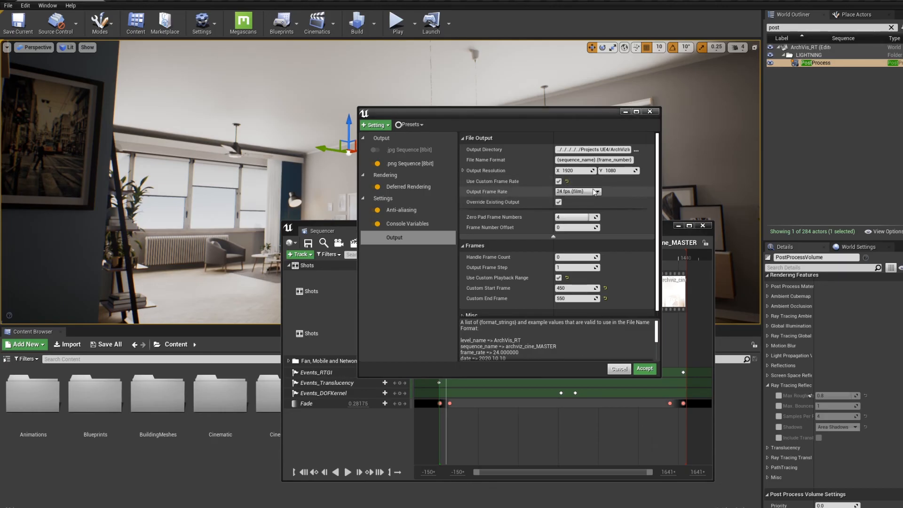
pyautogui.click(595, 192)
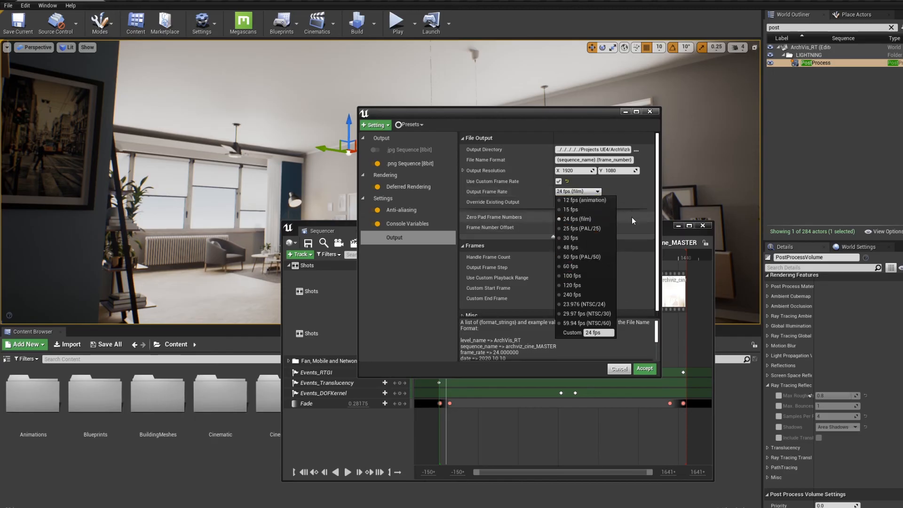
pyautogui.click(647, 203)
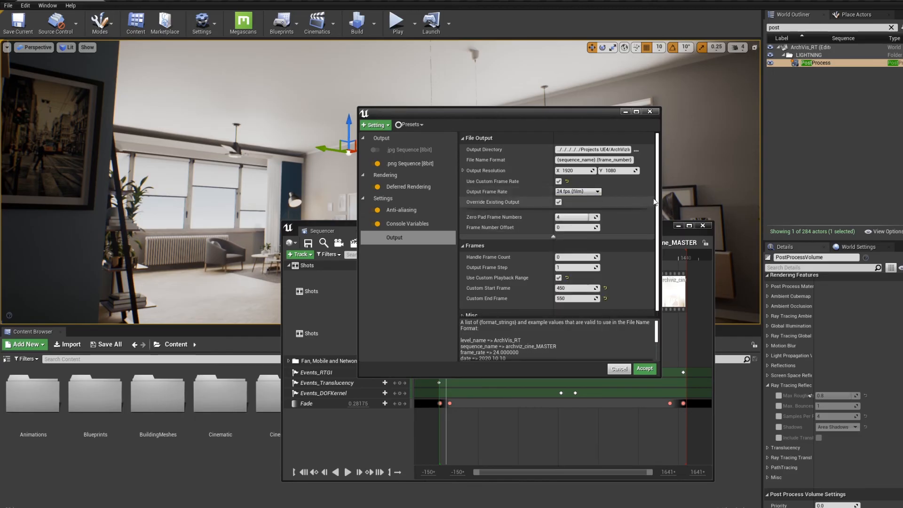
pyautogui.click(558, 182)
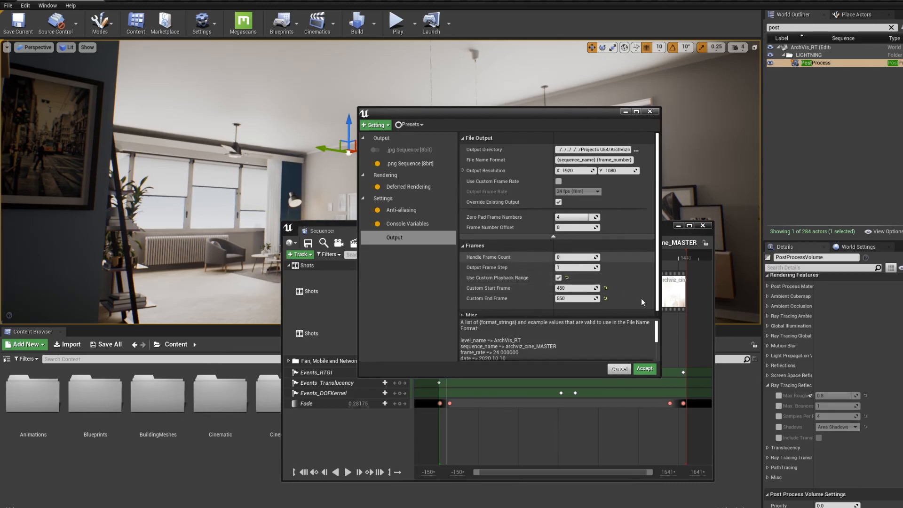
# Arrange the render configuration and Sequencer windows side by side so that both can be seen
pyautogui.moveTo(582, 116); pyautogui.dragTo(749, 52)
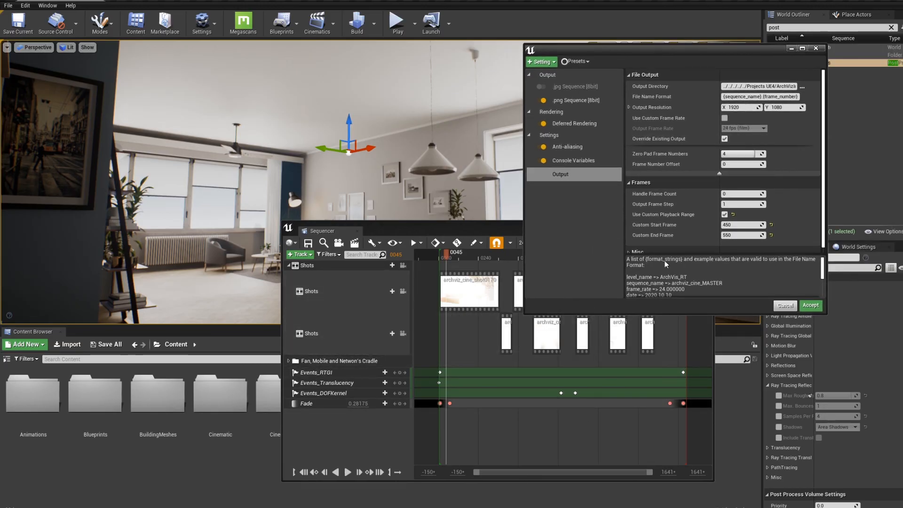
pyautogui.moveTo(690, 49); pyautogui.dragTo(283, 105)
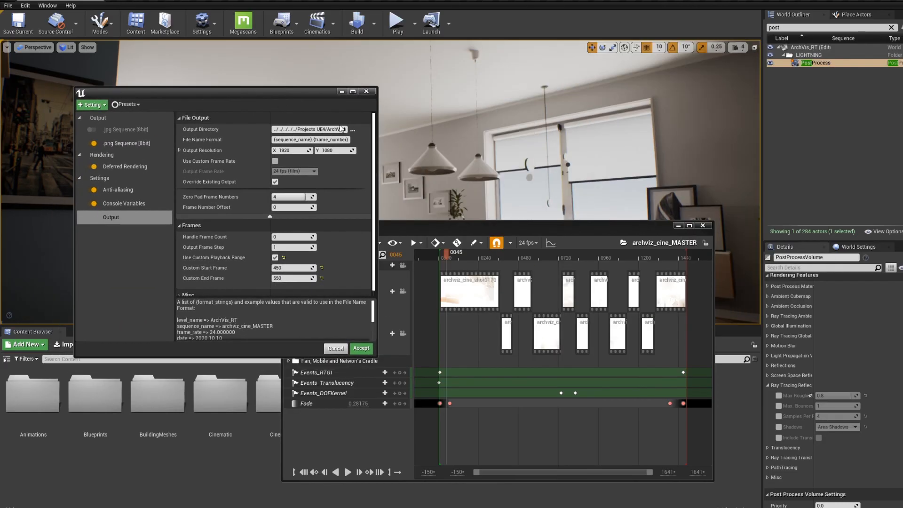
pyautogui.moveTo(543, 228); pyautogui.dragTo(639, 209)
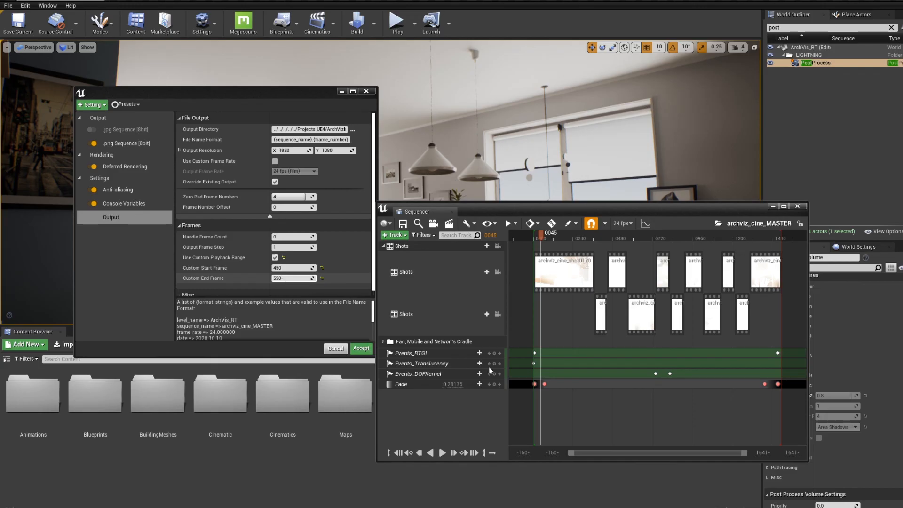
# Move the Sequencer playhead to the start of the first shot and set the Custom Start Frame to 0
pyautogui.moveTo(541, 238); pyautogui.dragTo(534, 235)
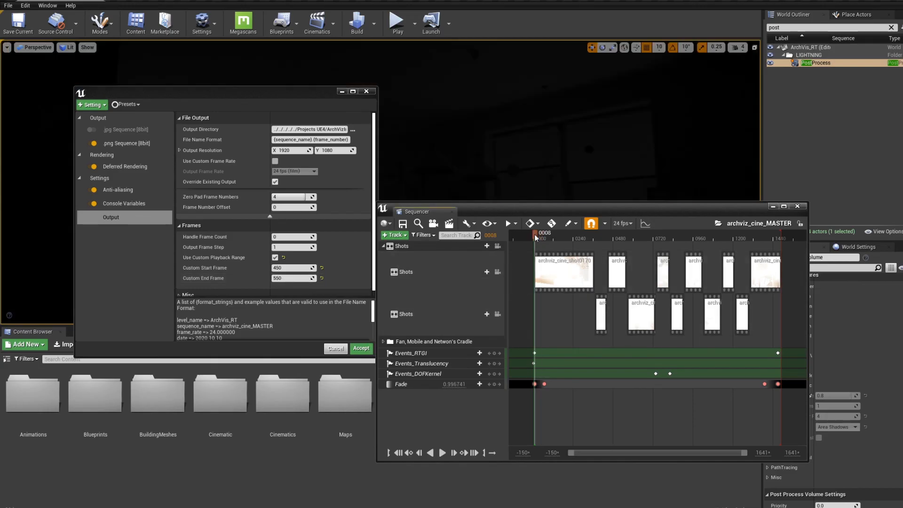
pyautogui.click(286, 268)
pyautogui.write('0')
pyautogui.press('Return')
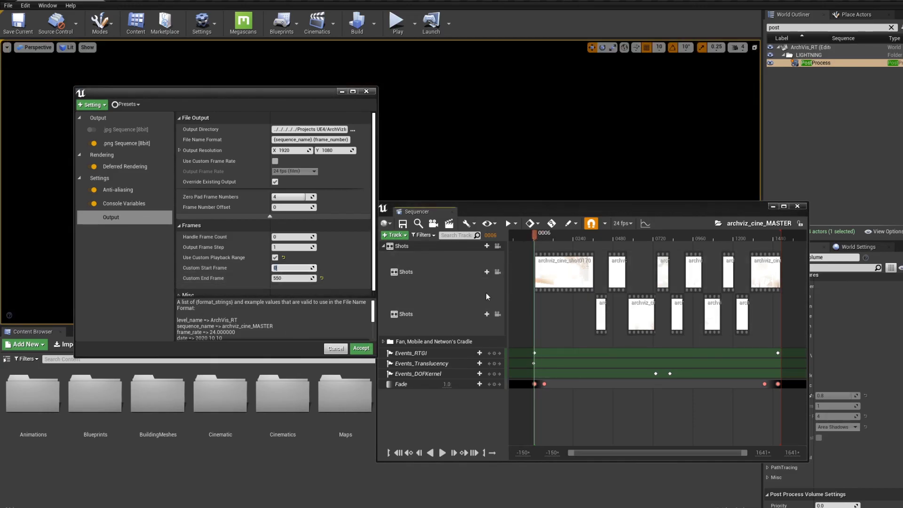
# Scrub the Sequencer playhead to about frame 543 and accept the render configuration
pyautogui.moveTo(544, 242); pyautogui.dragTo(623, 286)
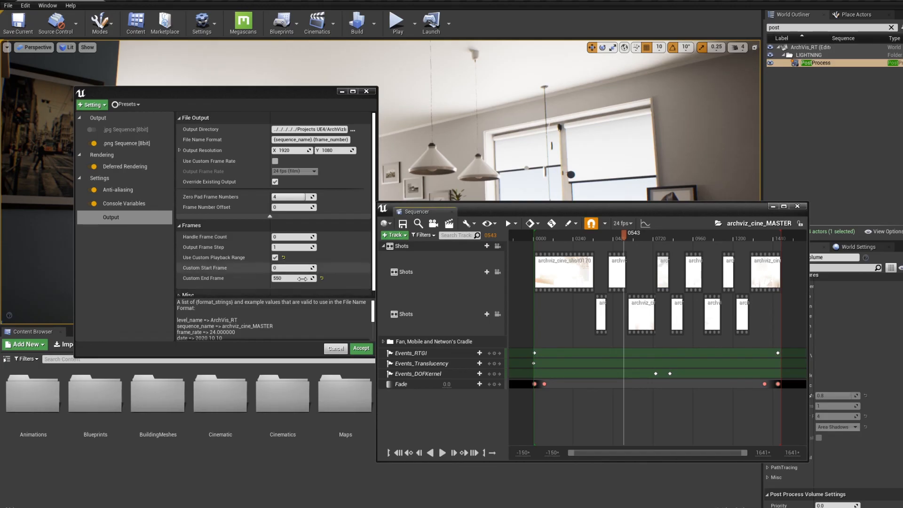
pyautogui.scroll(-1, 292, 289)
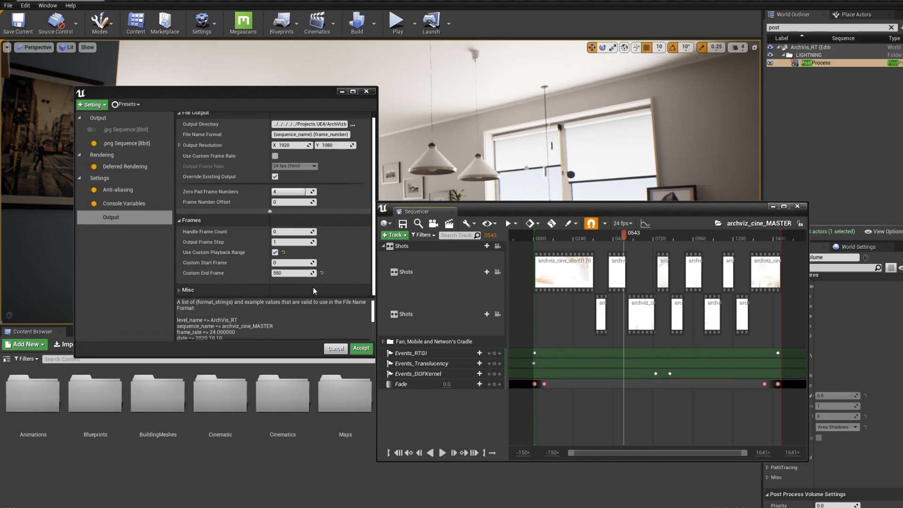
pyautogui.click(359, 350)
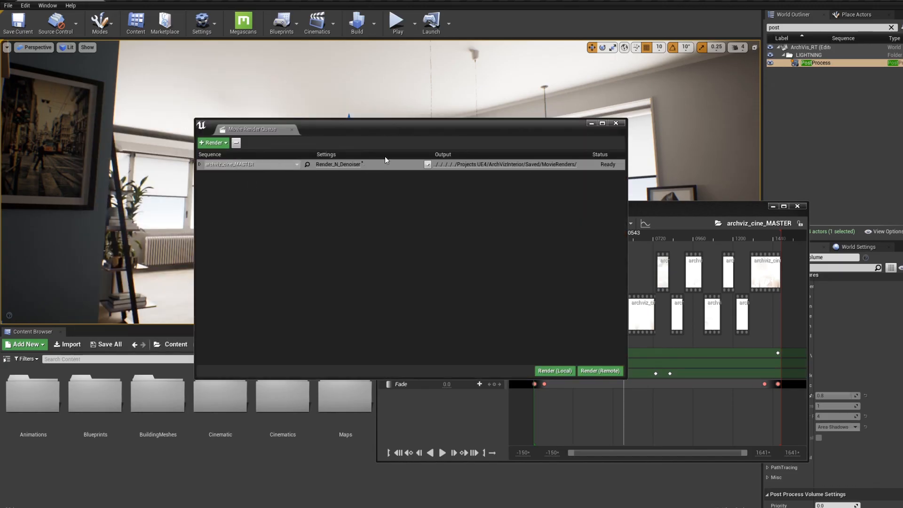
# Open the Save As Preset dialog from the job's render configuration, and cancel both without saving
pyautogui.click(353, 164)
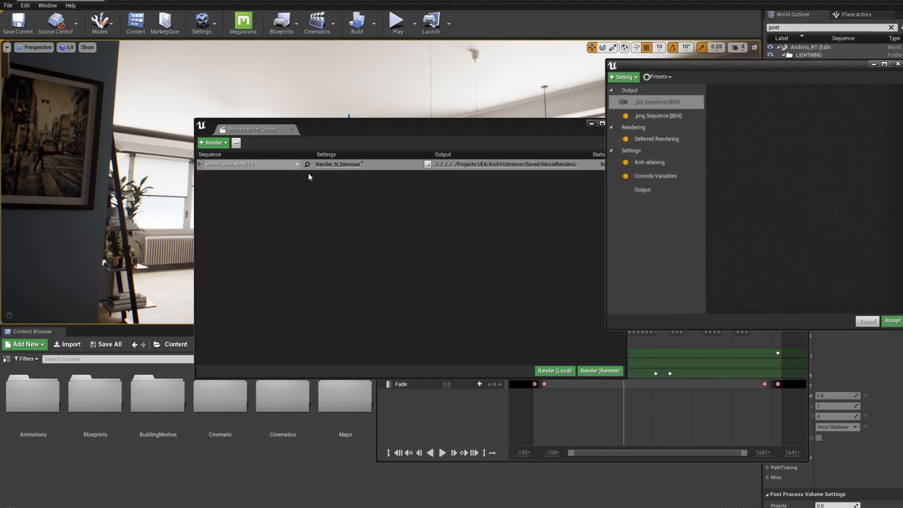
pyautogui.click(667, 77)
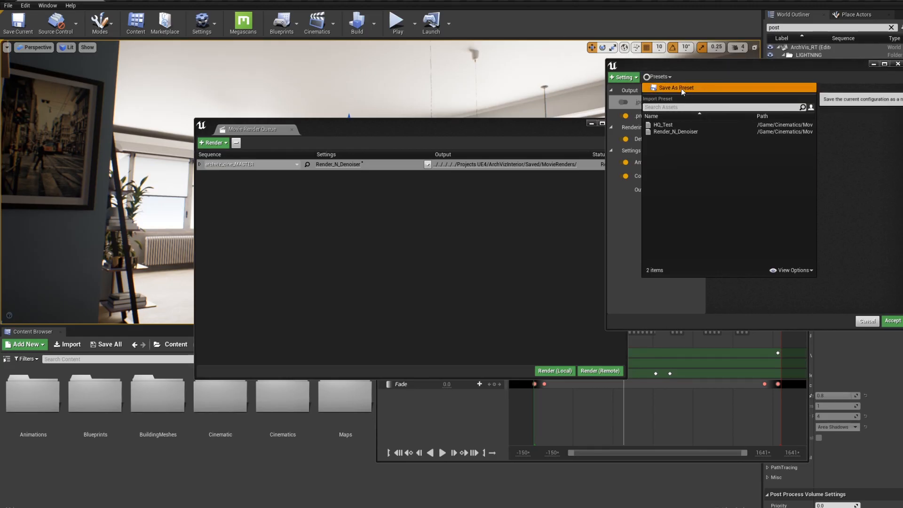
pyautogui.click(681, 89)
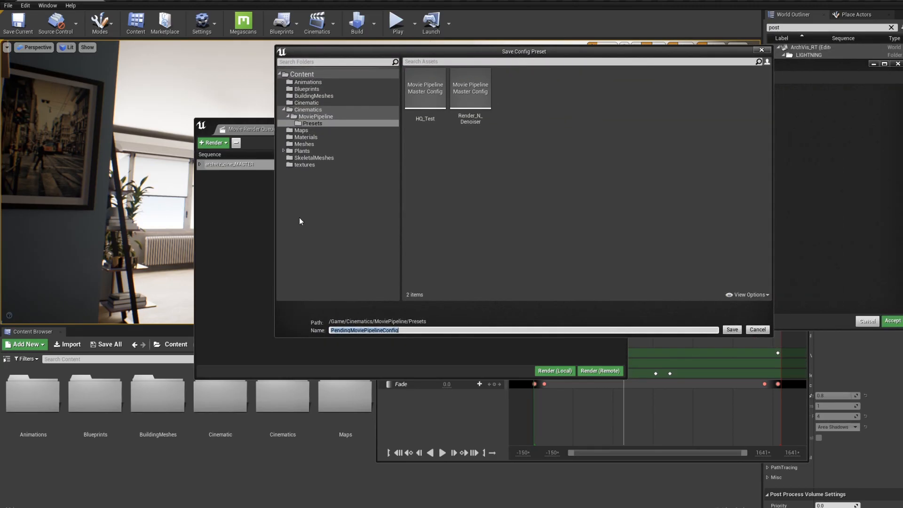
pyautogui.click(756, 330)
pyautogui.click(868, 321)
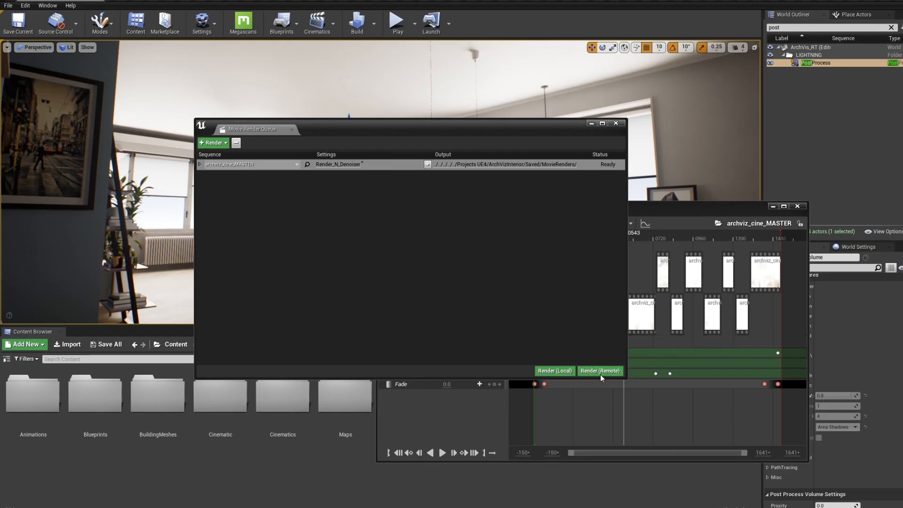
# Start the local render of the queued archviz_cine_MASTER job
pyautogui.click(542, 373)
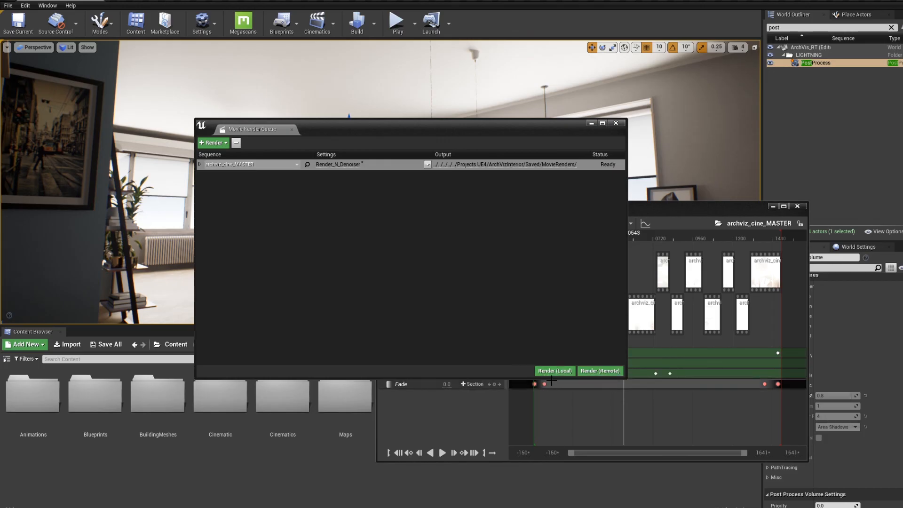